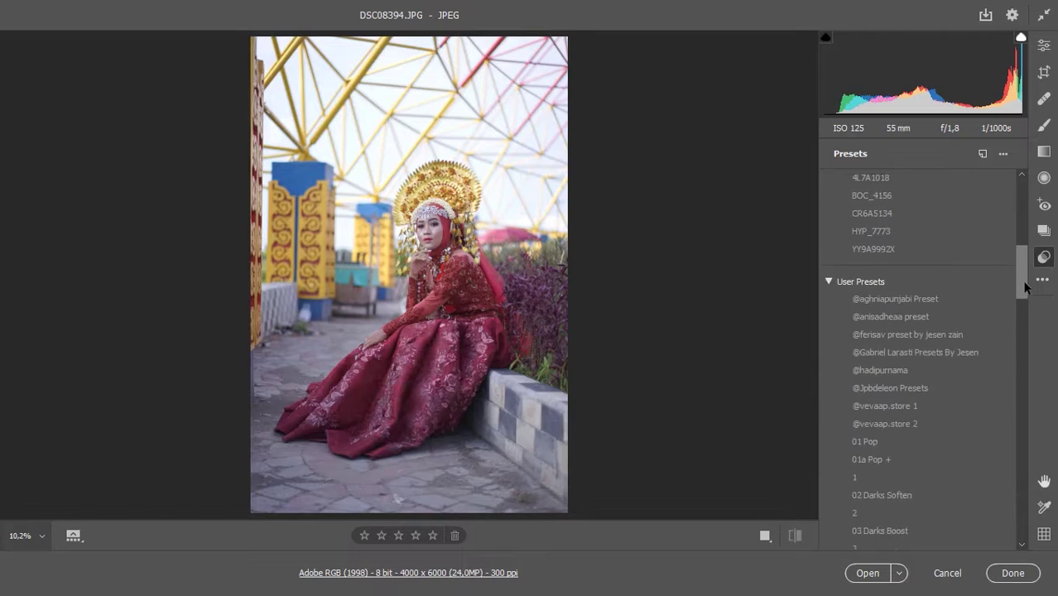
Set exposure to +0.15, contrast to -1, highlights to -21, shadows to +32 and whites to -19, and open the portrait in Photoshop
left_click(1044, 45)
left_click_drag(1019, 419, 1028, 181)
left_click_drag(919, 262, 922, 263)
scroll(922, 267, "up", 1)
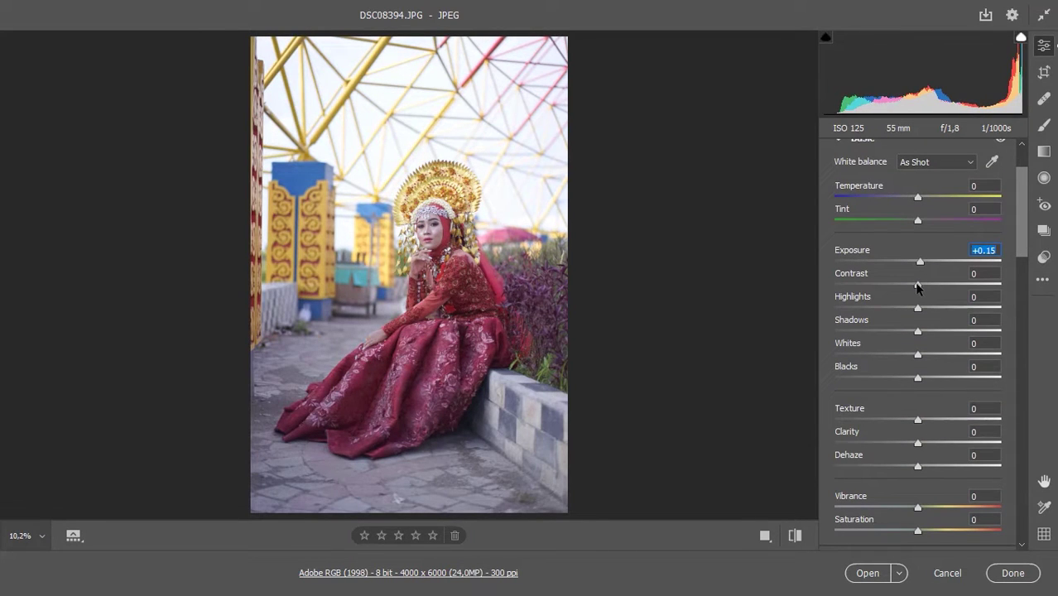
left_click(944, 331)
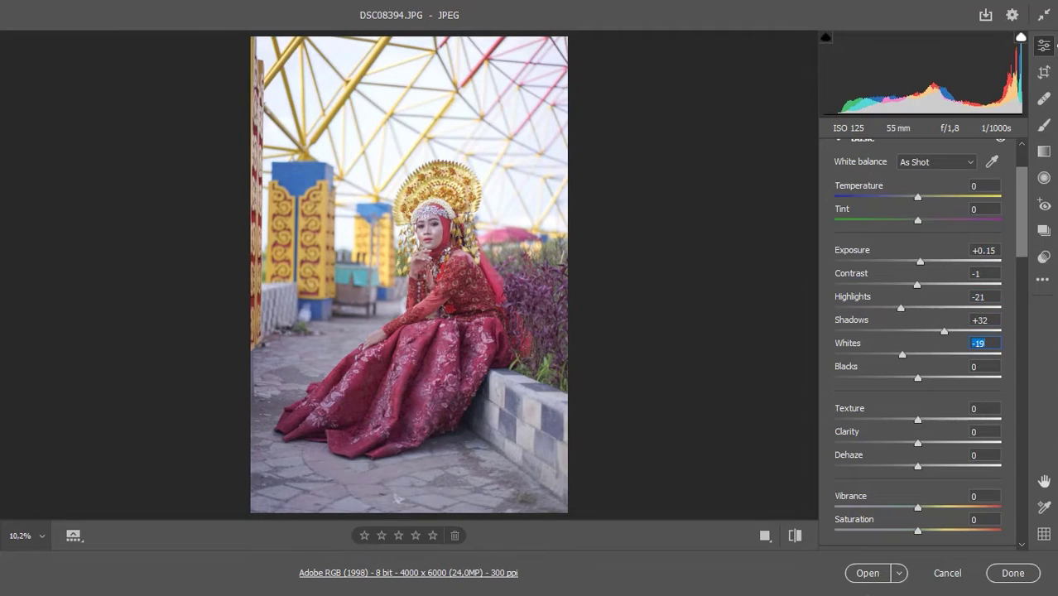
left_click(868, 573)
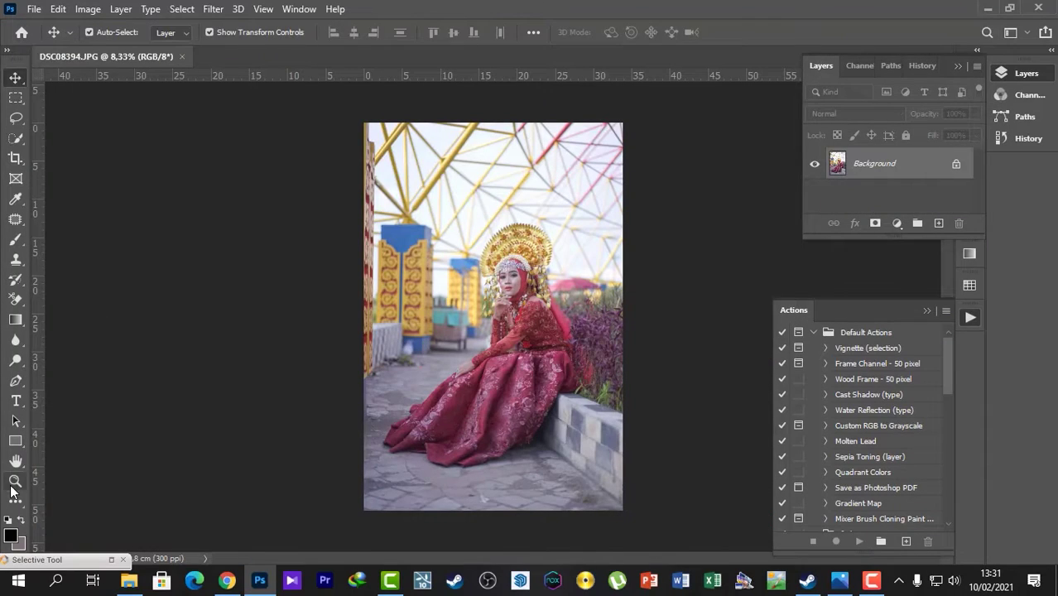
Select the background around the seated woman, including the sky, structures and paved ground, with the Quick Selection tool
left_click(13, 485)
left_click(372, 415)
left_click(418, 385)
left_click(428, 344)
left_click(17, 139)
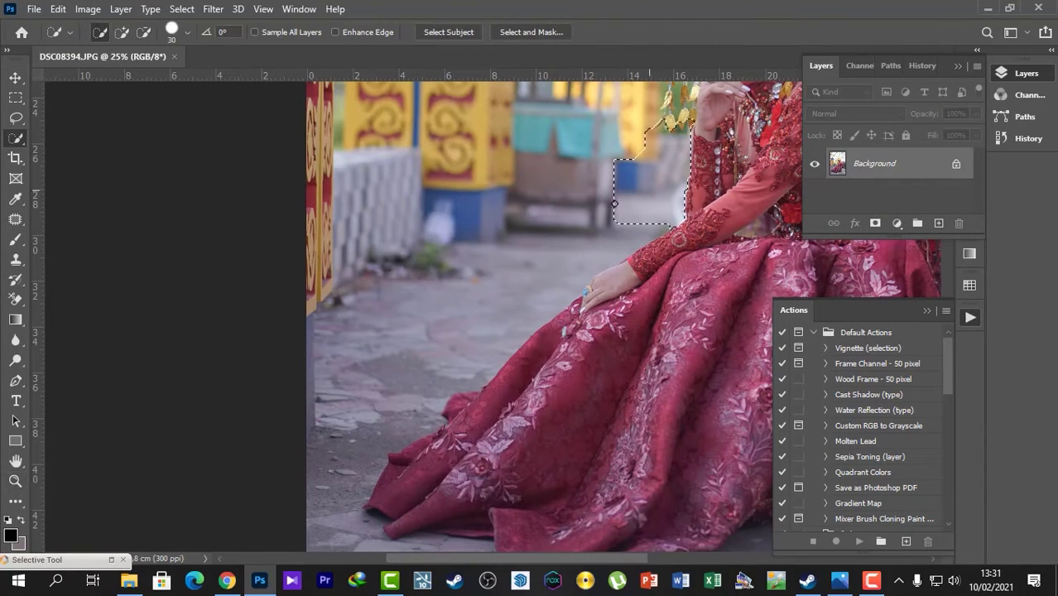
mouse_move(615, 204)
left_mouse_down()
mouse_move(349, 416)
mouse_move(334, 485)
left_mouse_up()
key("ctrl+0")
mouse_move(507, 175)
left_mouse_down()
mouse_move(450, 145)
mouse_move(398, 256)
left_mouse_up()
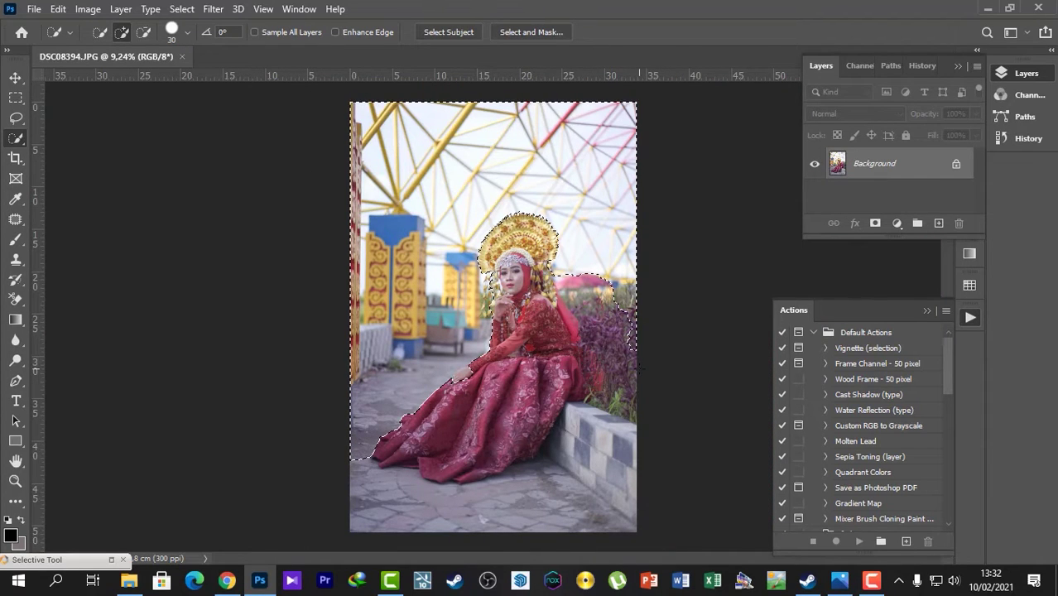
mouse_move(430, 501)
left_mouse_down()
mouse_move(521, 510)
mouse_move(556, 495)
mouse_move(552, 472)
mouse_move(571, 490)
left_mouse_up()
Subtract a small pavement wedge beside the skirt's lower hem from the selection with the Polygonal Lasso
scroll(600, 447, "up", 5)
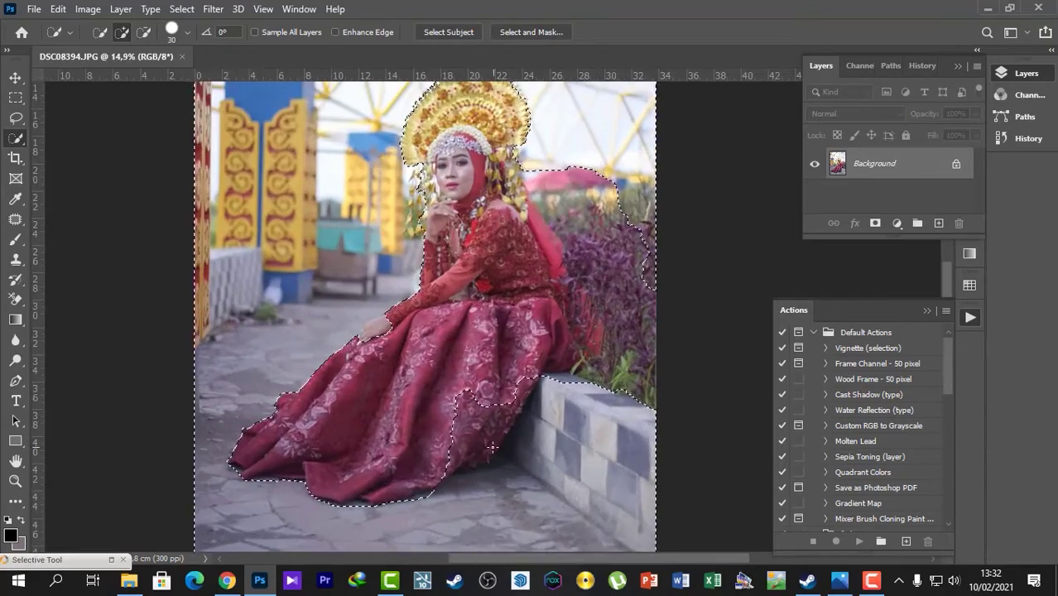
scroll(493, 448, "up", 4)
right_click(16, 119)
left_click(72, 134)
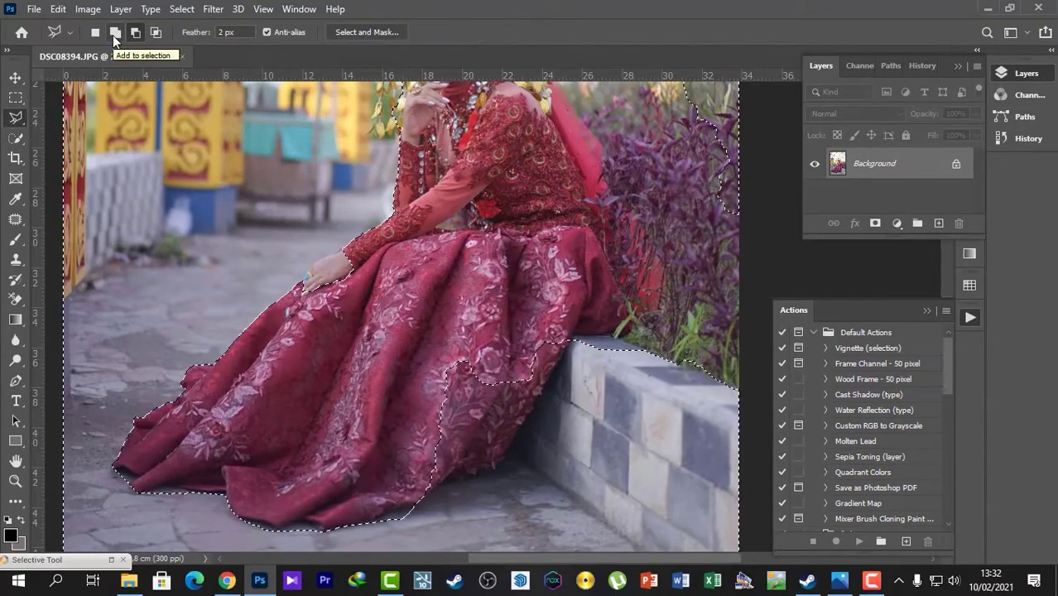
scroll(406, 521, "up", 1)
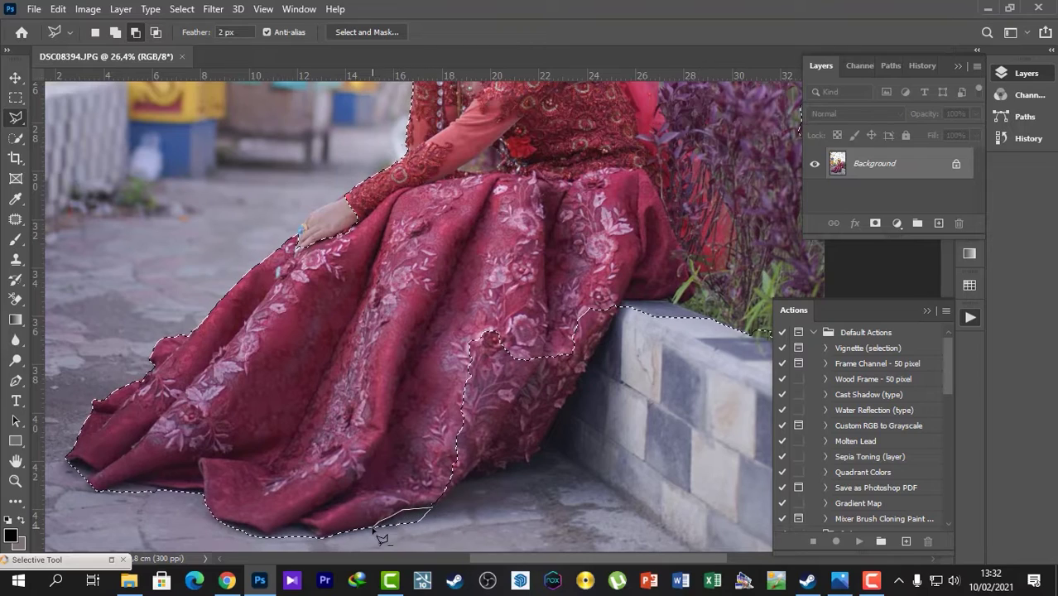
left_click_drag(373, 530, 457, 534)
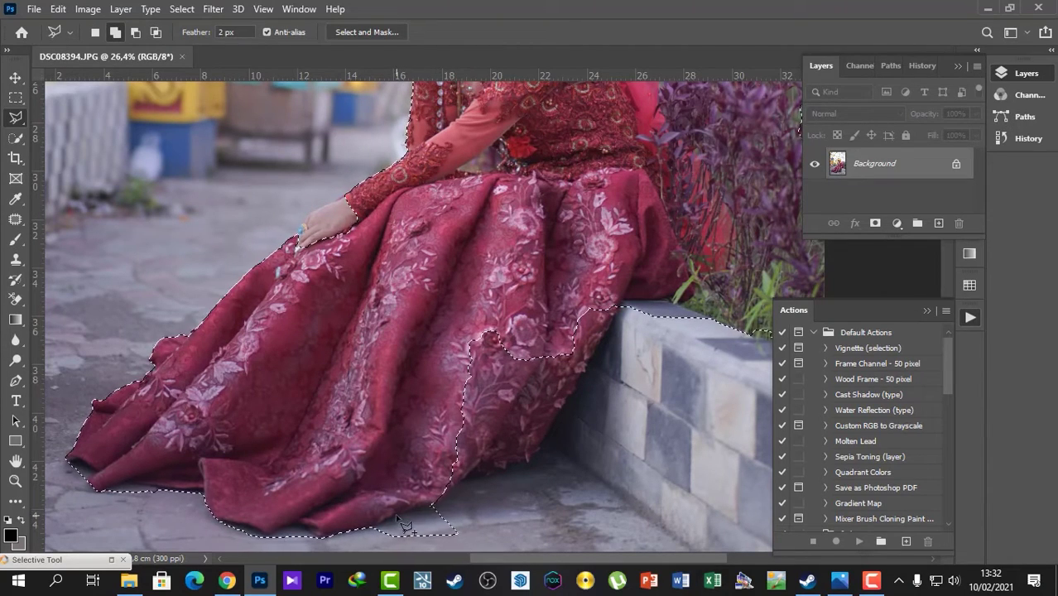
Add the pavement wedge back to the selection, following the skirt's hem closely
left_click(432, 504)
left_click(411, 508)
left_click(396, 513)
left_click(372, 528)
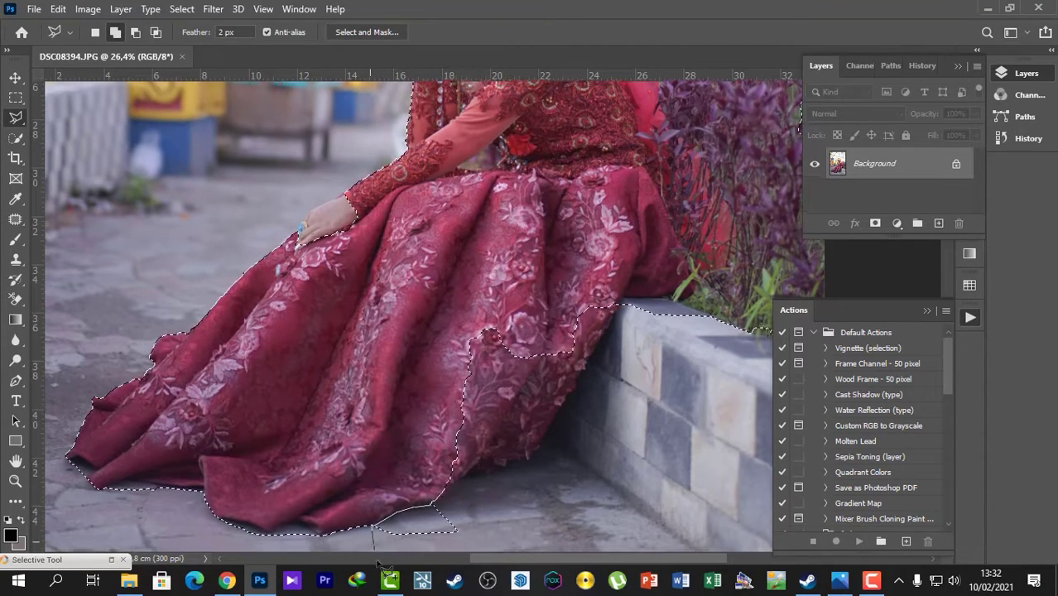
left_click(419, 528)
left_click(520, 477)
Add the small pavement notch under the skirt's front hem folds to the selection
left_click(431, 438)
left_click(314, 467)
left_click(306, 457)
left_click(288, 456)
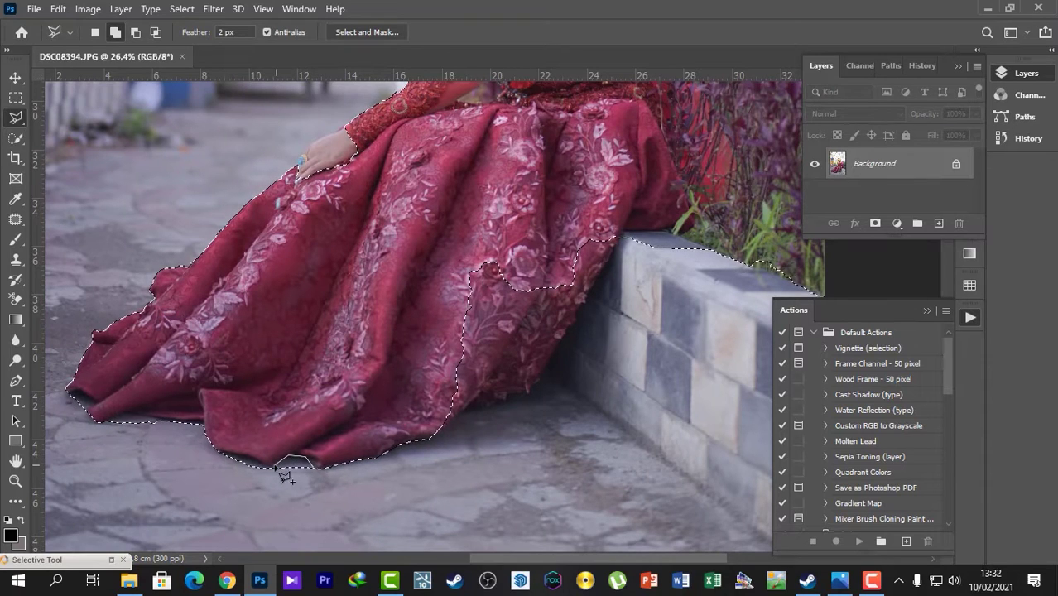
double_click(254, 462)
double_click(73, 404)
Subtract the woman's resting hand and the skirt's shaded rear part beside the low wall from the background selection
scroll(343, 123, "up", 3)
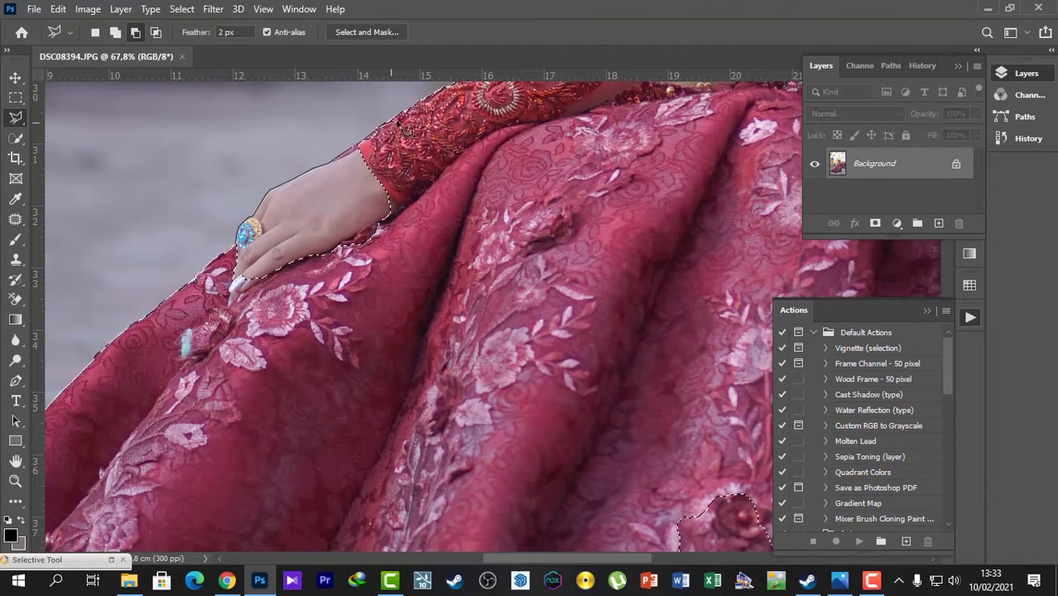
scroll(629, 306, "down", 5)
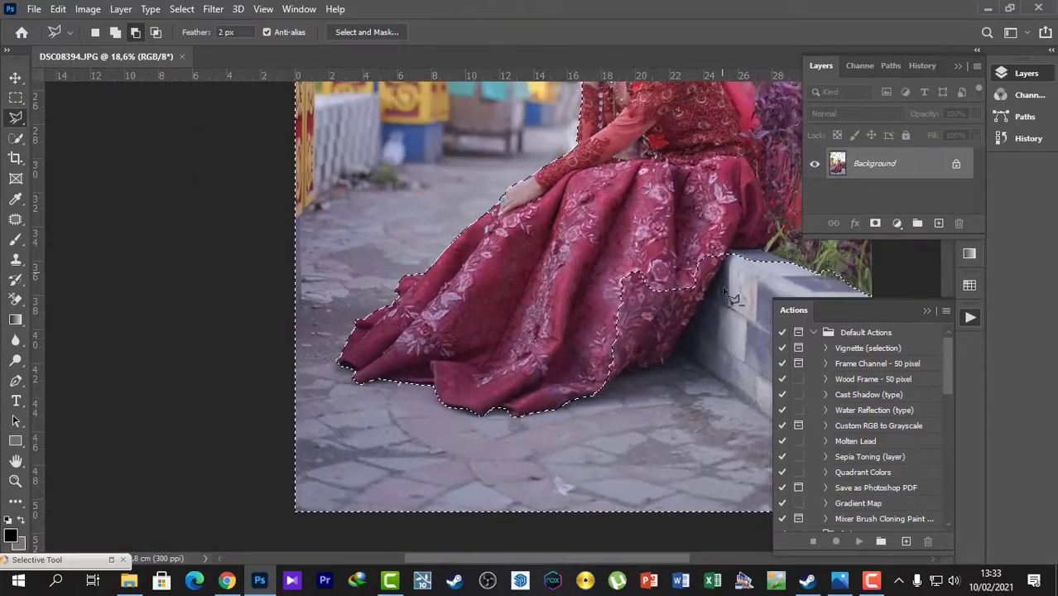
scroll(731, 298, "up", 3)
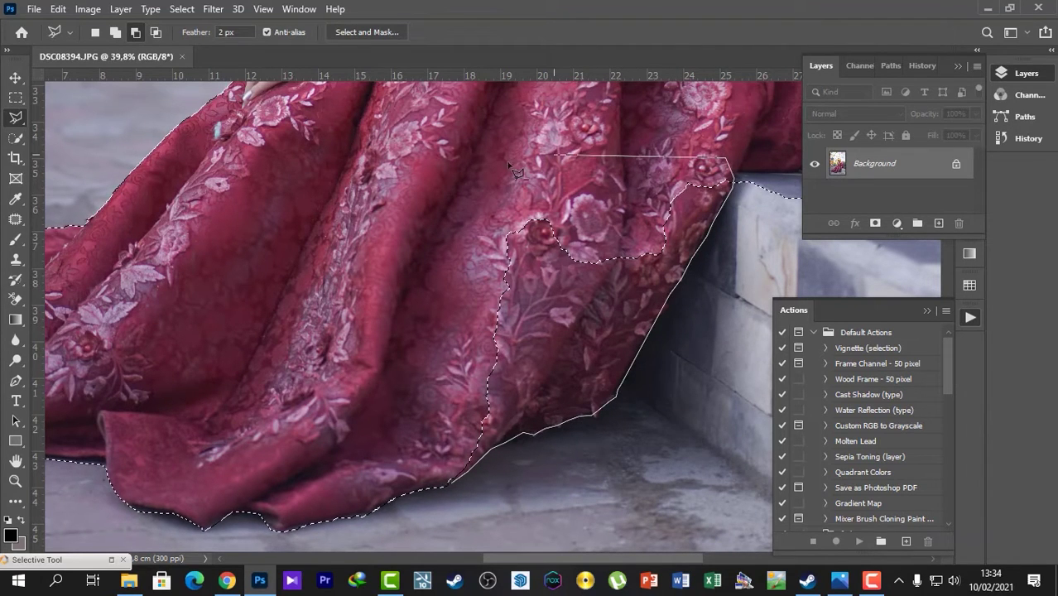
scroll(515, 171, "down", 5)
Subtract the whole area of hanging gold tassels left of the face roughly from the background selection
scroll(371, 298, "up", 4)
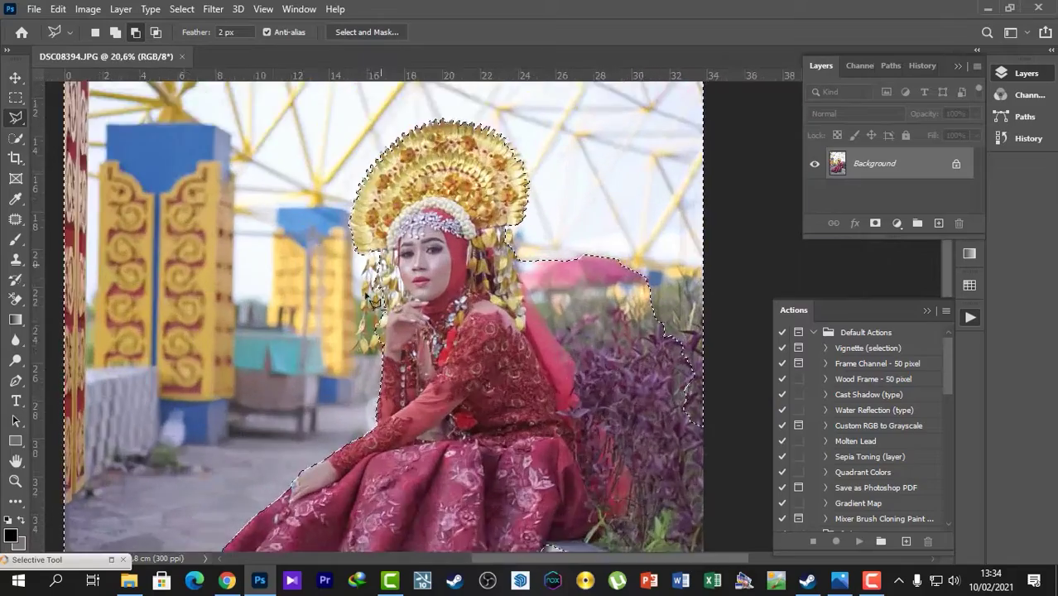
scroll(370, 298, "up", 3)
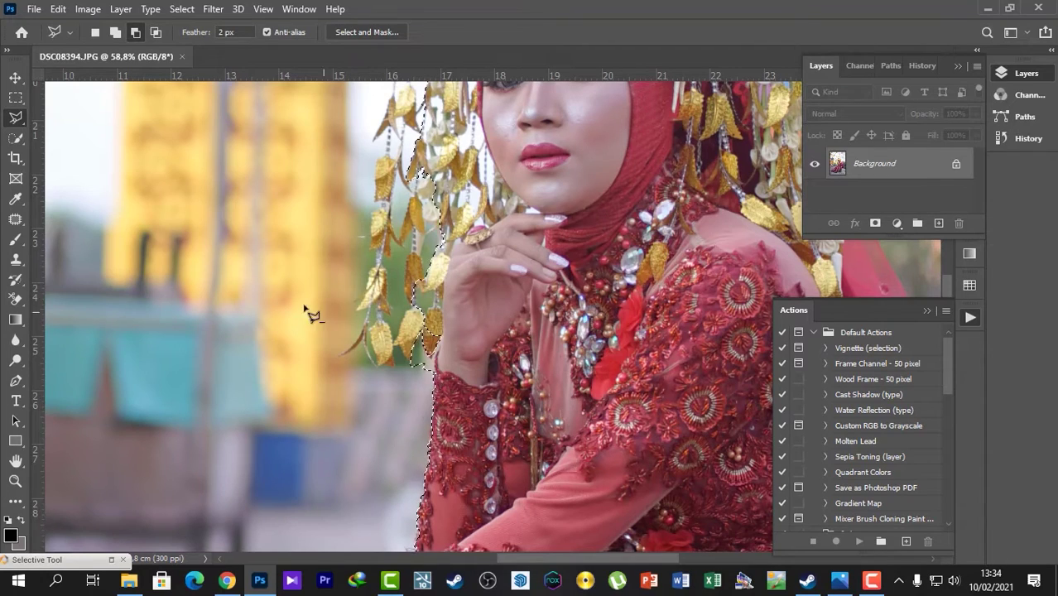
scroll(424, 377, "up", 2)
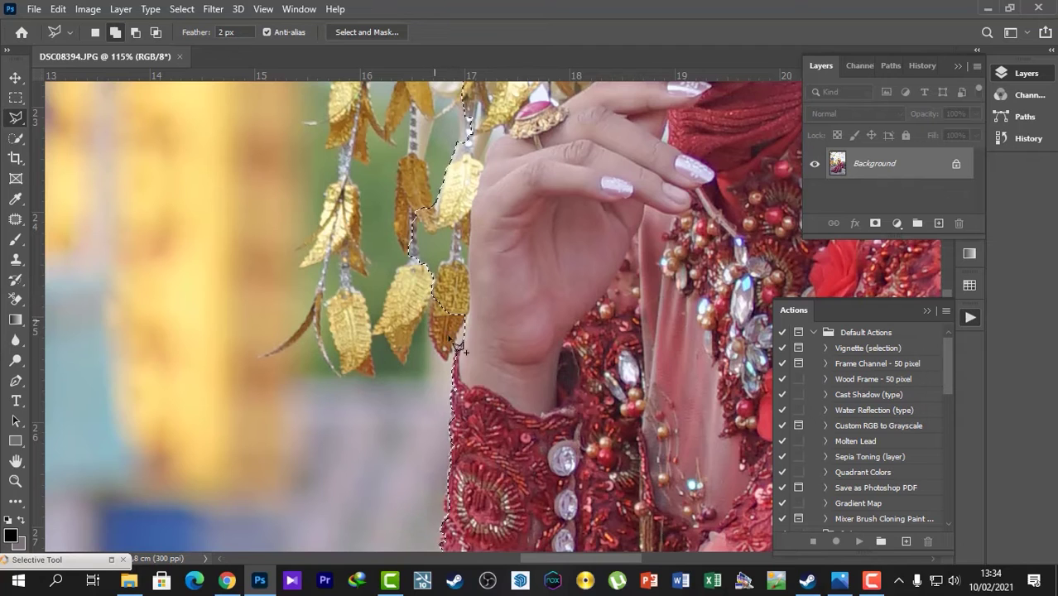
scroll(455, 345, "up", 4)
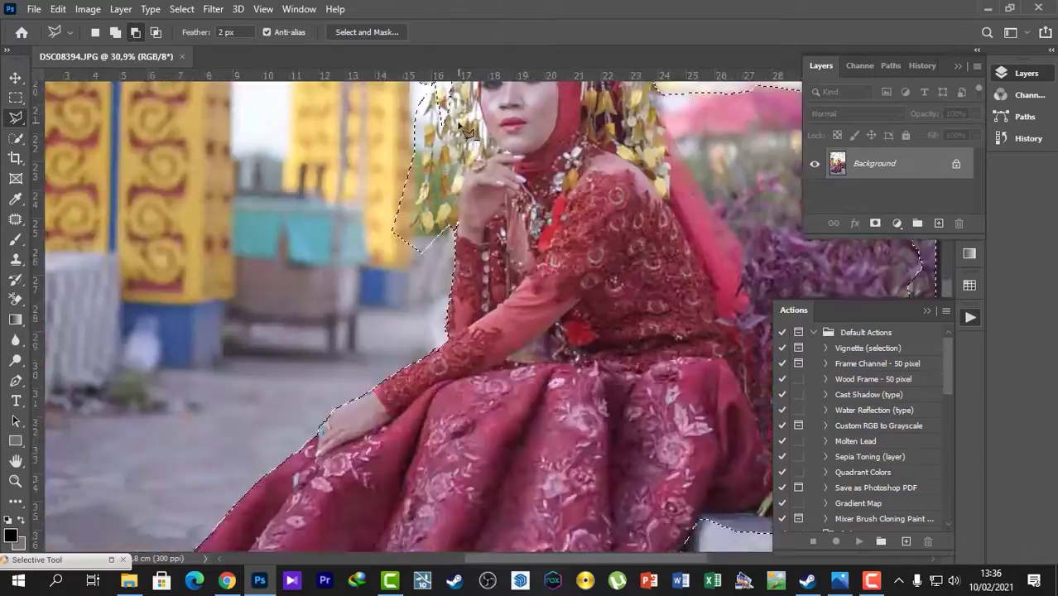
Add the background around the tips of the lowest gold leaves beside the raised hand to the selection
scroll(464, 121, "up", 10)
scroll(315, 364, "down", 8)
scroll(307, 464, "up", 10)
left_click(361, 386, "alt")
left_click(359, 321)
left_click(319, 404)
left_click(304, 455)
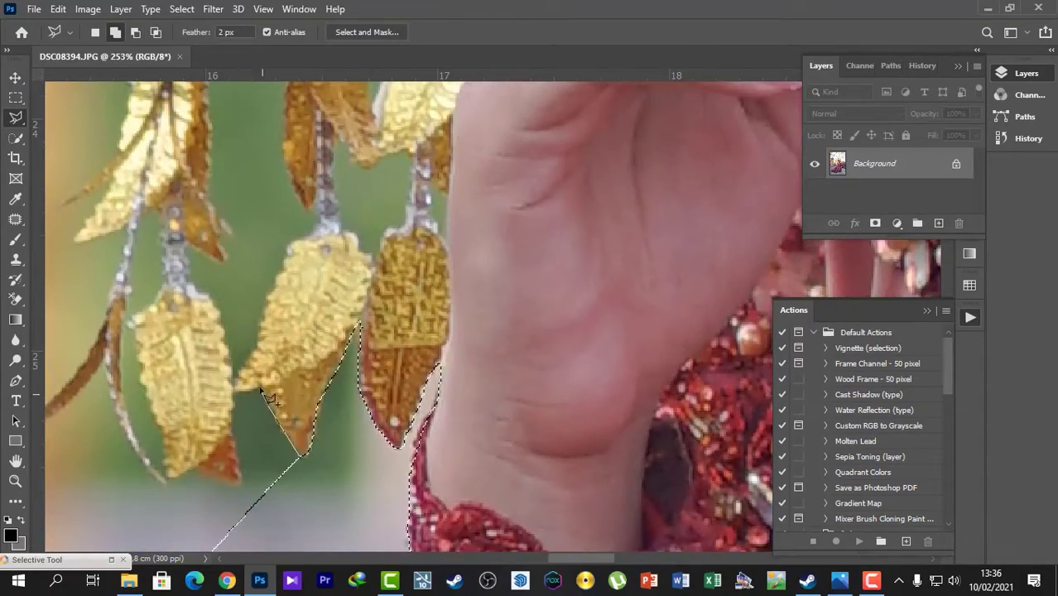
left_click(262, 390)
left_click(240, 483)
left_click(170, 479)
Add the background along the thin curved leaf at the outer tassel's lower end to the selection
left_click(298, 160)
left_click(177, 238)
double_click(116, 356)
scroll(274, 194, "down", 8)
scroll(213, 443, "up", 5)
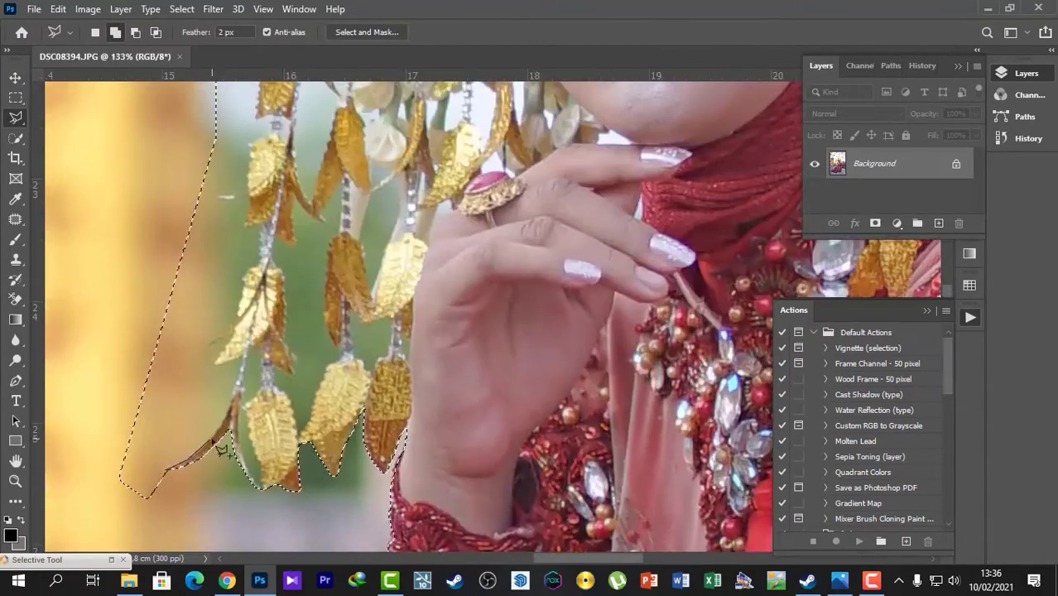
scroll(232, 248, "up", 2)
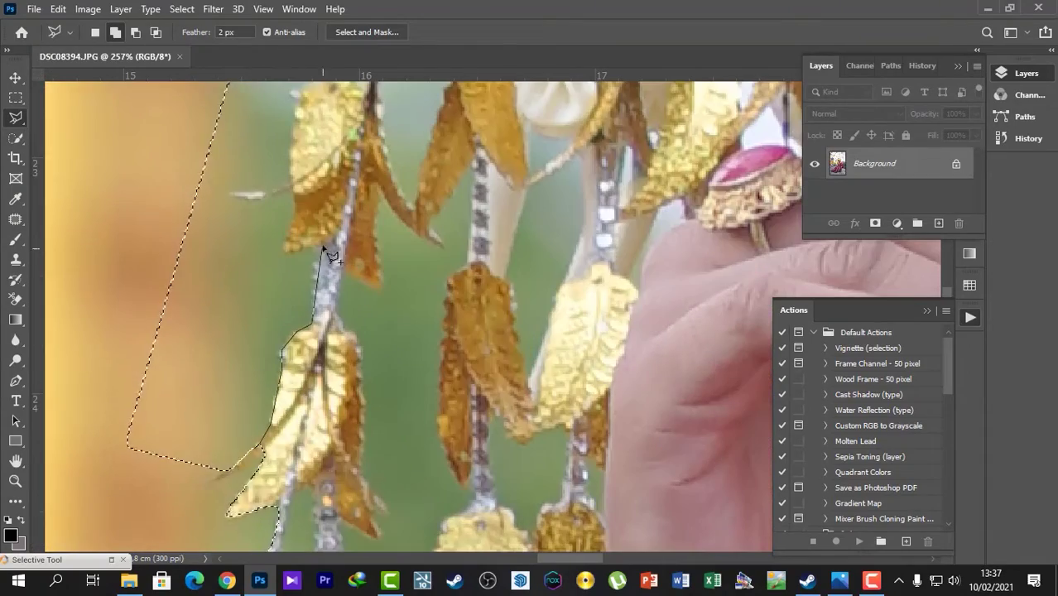
Add the background along the outer edge of the outermost tassel's upper leaves to the selection
left_click(323, 247)
left_click(285, 251)
left_click(292, 189)
scroll(291, 166, "up", 3)
left_click(308, 282)
double_click(199, 331)
scroll(274, 331, "down", 5)
scroll(274, 478, "up", 5)
scroll(298, 335, "down", 3)
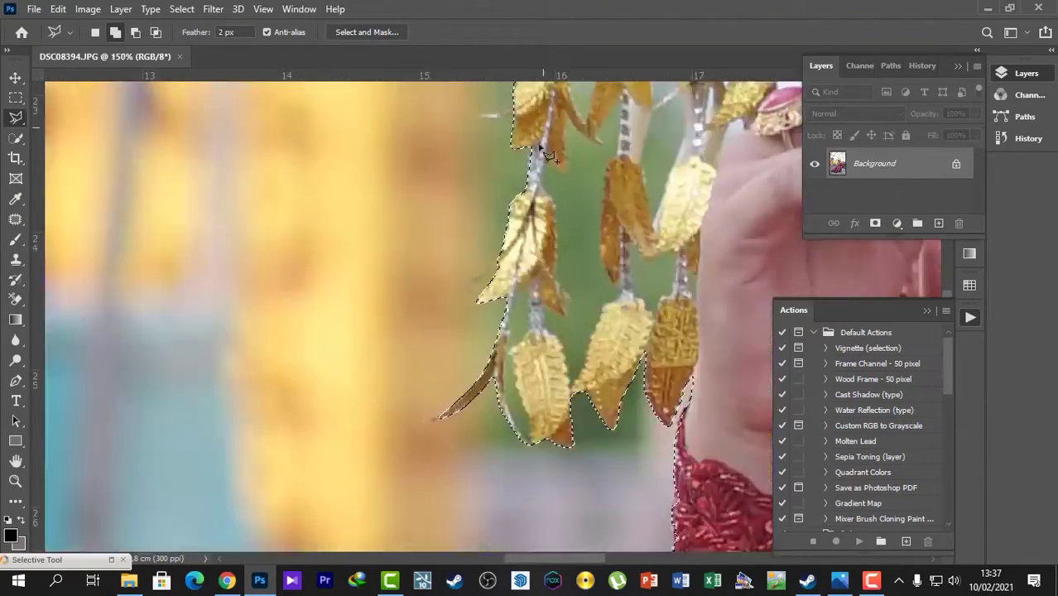
Add the background between the headdress's lower left edge and the top of the outer tassel to the selection
scroll(474, 426, "up", 2)
scroll(511, 187, "down", 3)
scroll(473, 379, "up", 2)
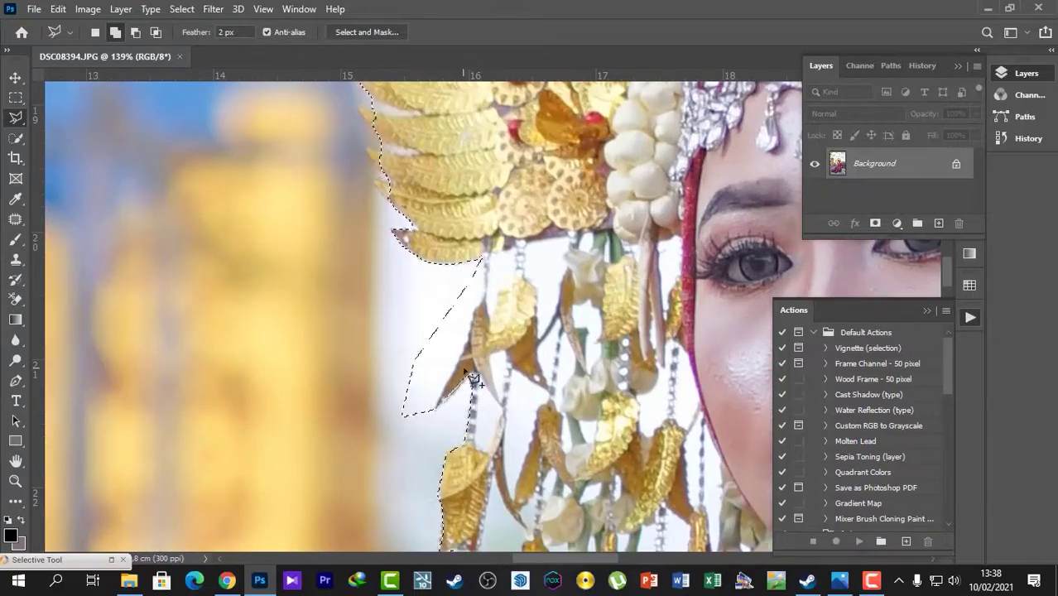
scroll(380, 156, "up", 3)
left_click(394, 182)
scroll(455, 177, "down", 1)
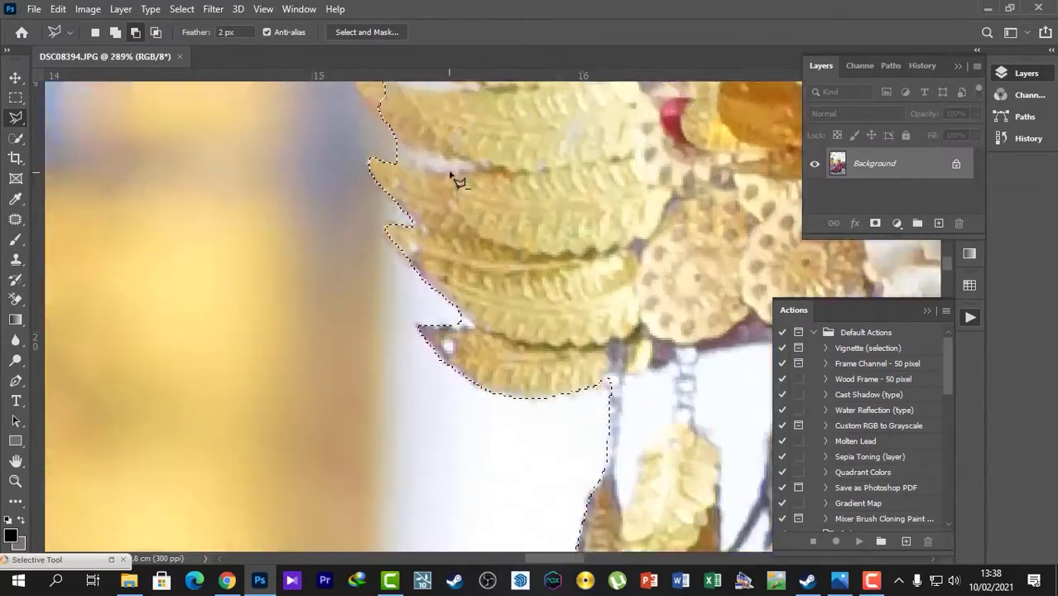
Refine the selection around the lowest pointed gold leaves on the headdress's left side
scroll(456, 177, "up", 2)
left_click(342, 154)
left_click(420, 153)
scroll(398, 158, "up", 2)
left_click(437, 201)
left_click(505, 227)
left_click(557, 233)
left_click(448, 247)
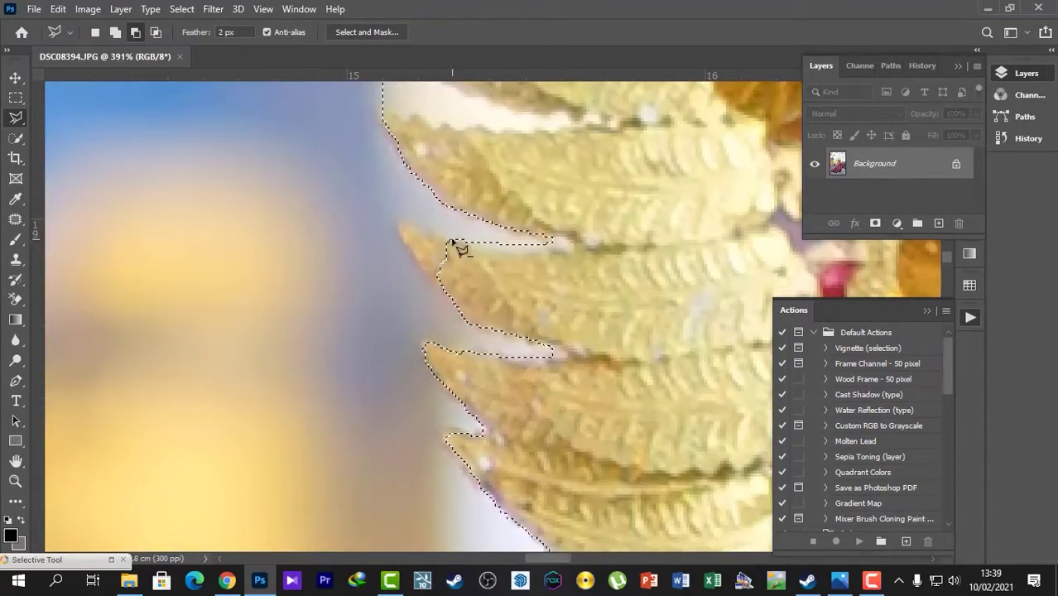
Add the gaps between the next gold leaves up the headdress's left side to the background selection
scroll(474, 118, "down", 2)
scroll(475, 298, "up", 2)
left_click(314, 270)
left_click(380, 328)
left_click(418, 344)
left_click(462, 355)
left_click(389, 248)
scroll(367, 130, "up", 1)
left_click(416, 168)
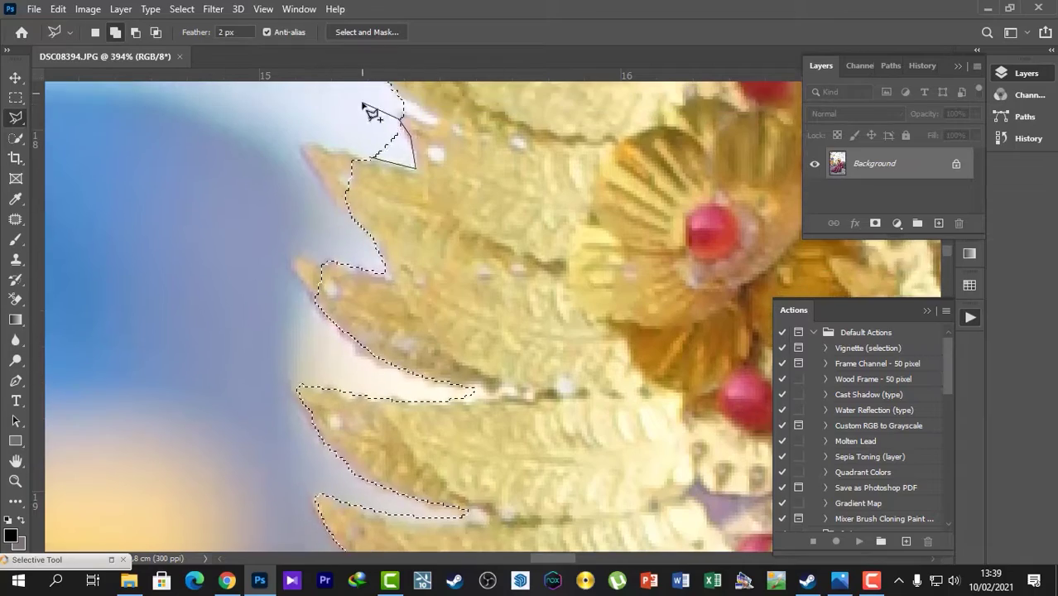
left_click(366, 106)
Subtract the protruding gold leaf tips on the headdress's left side from the background selection
left_click(135, 33)
left_click(303, 149)
left_click(297, 260)
scroll(494, 356, "down", 3)
scroll(447, 116, "up", 2)
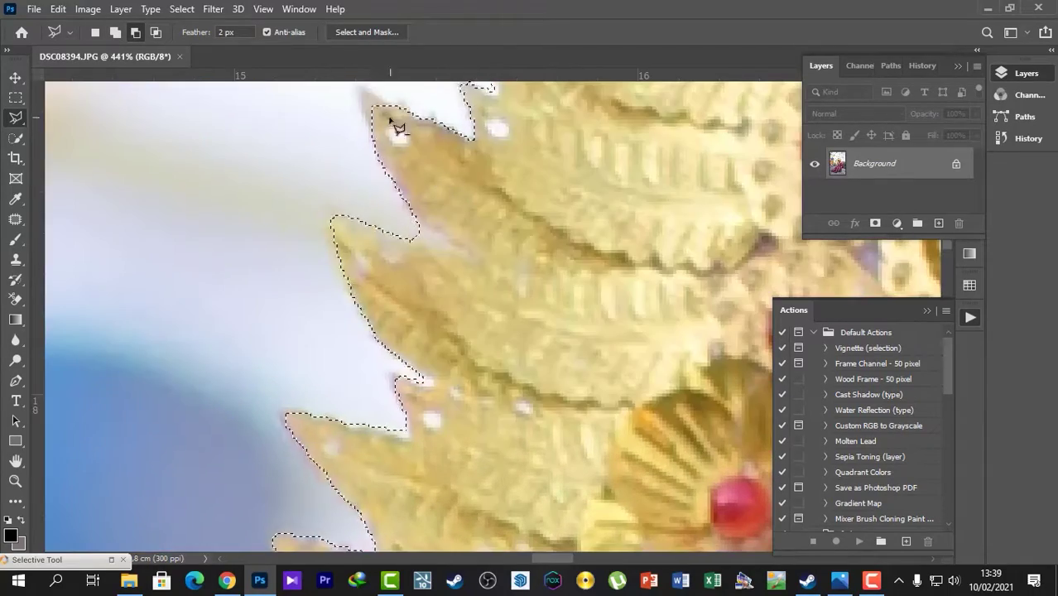
Refine the selection along the headdress's upper left spikes, excluding the leaf tips and adding the gaps between them
scroll(397, 123, "down", 3)
scroll(296, 402, "up", 3)
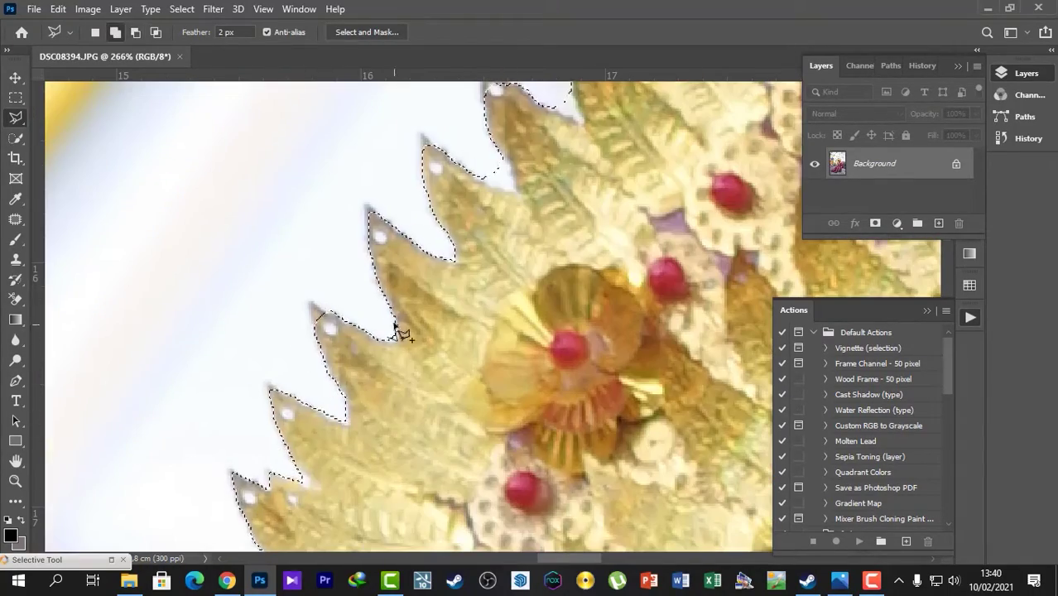
scroll(311, 300, "down", 5)
scroll(348, 390, "up", 4)
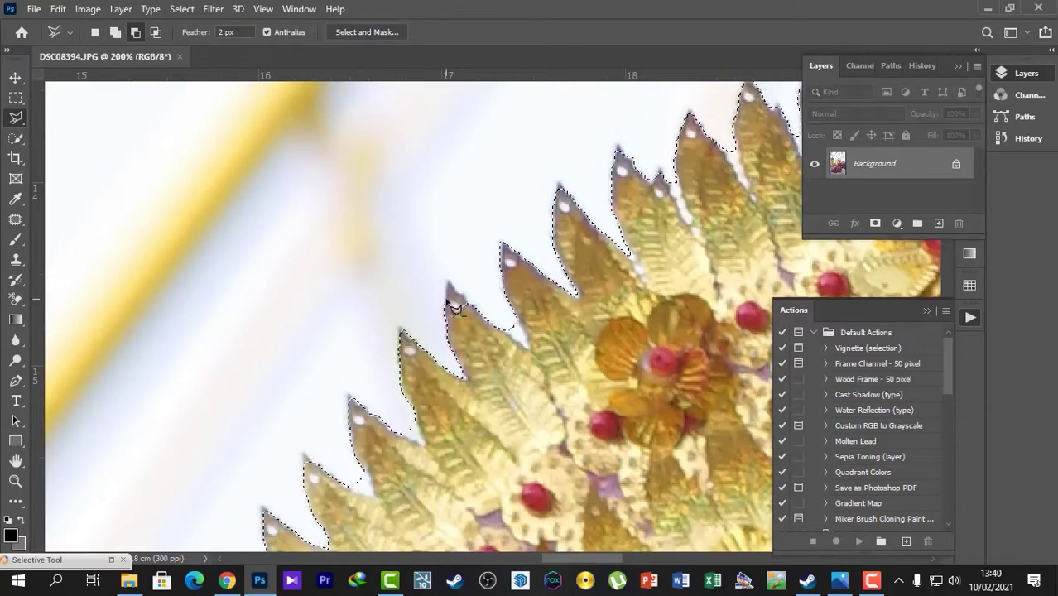
left_click(115, 34)
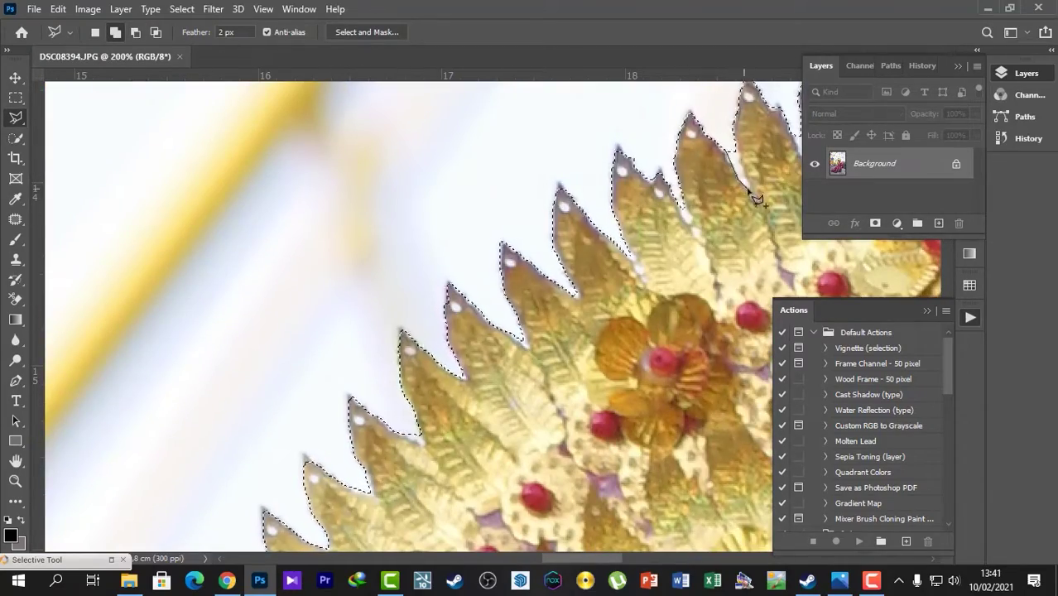
left_click_drag(792, 149, 182, 431)
Subtract the gold leaf tips along the headdress's upper right edge from the background selection
scroll(299, 303, "down", 4)
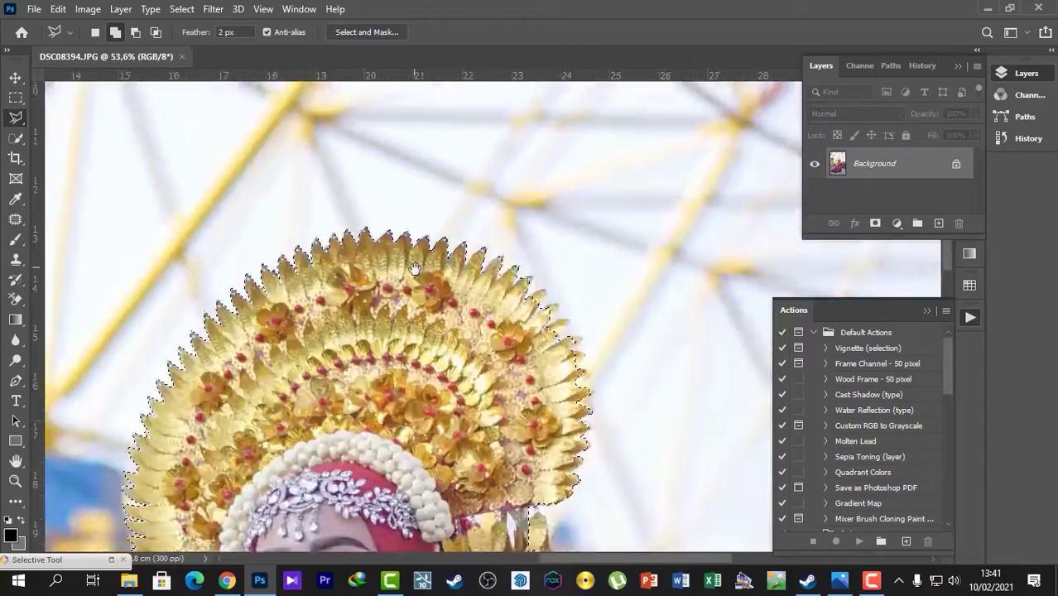
scroll(577, 351, "up", 3)
scroll(611, 443, "up", 2)
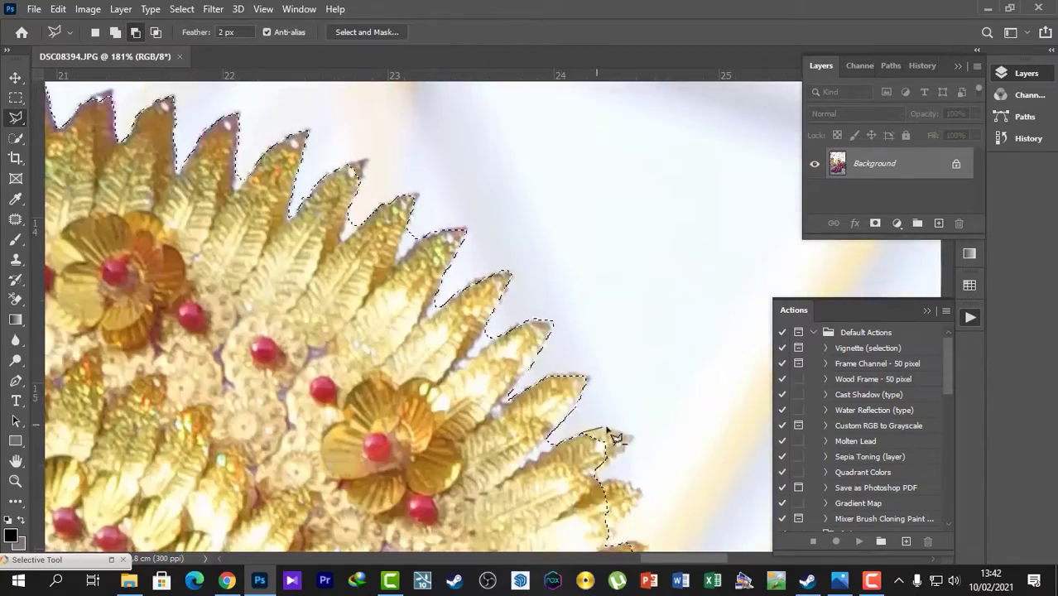
scroll(608, 537, "down", 4)
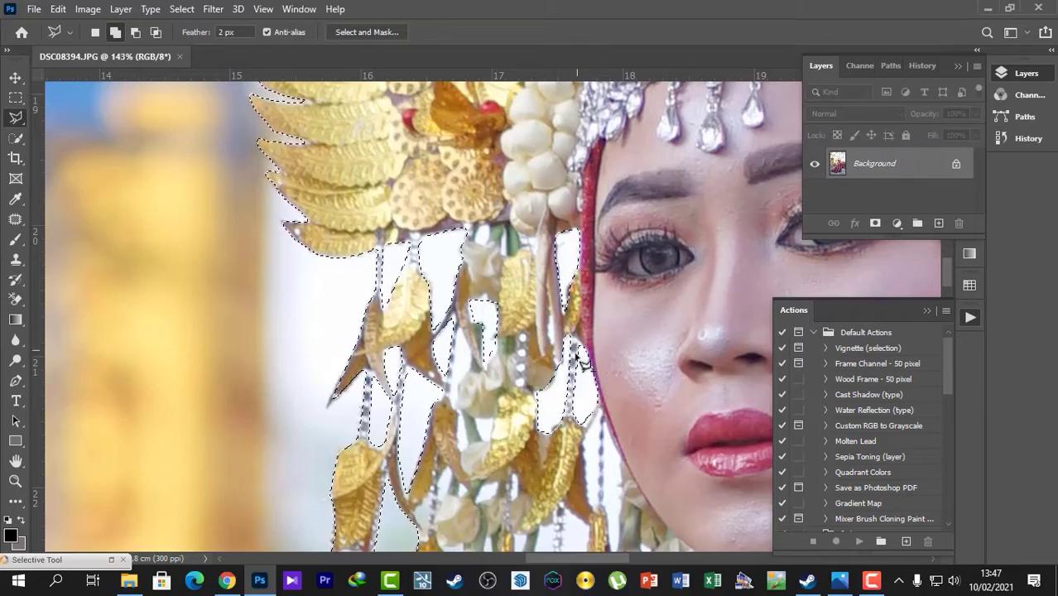
Add the narrow background gap between the innermost tassel chain and the woman's cheek to the selection
scroll(584, 368, "down", 3)
scroll(589, 385, "up", 5)
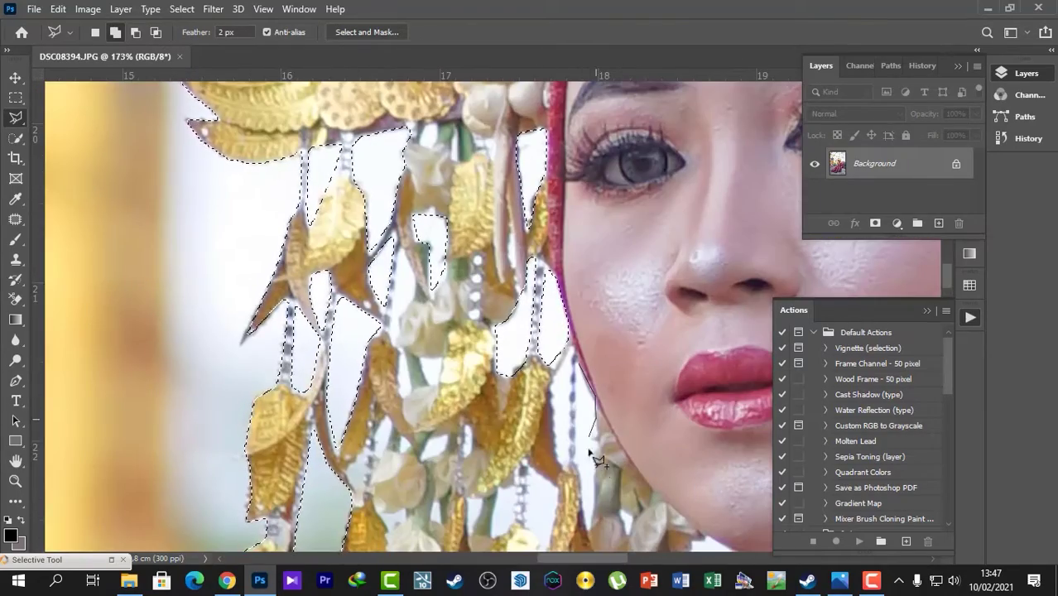
left_click(577, 466)
left_click(577, 360)
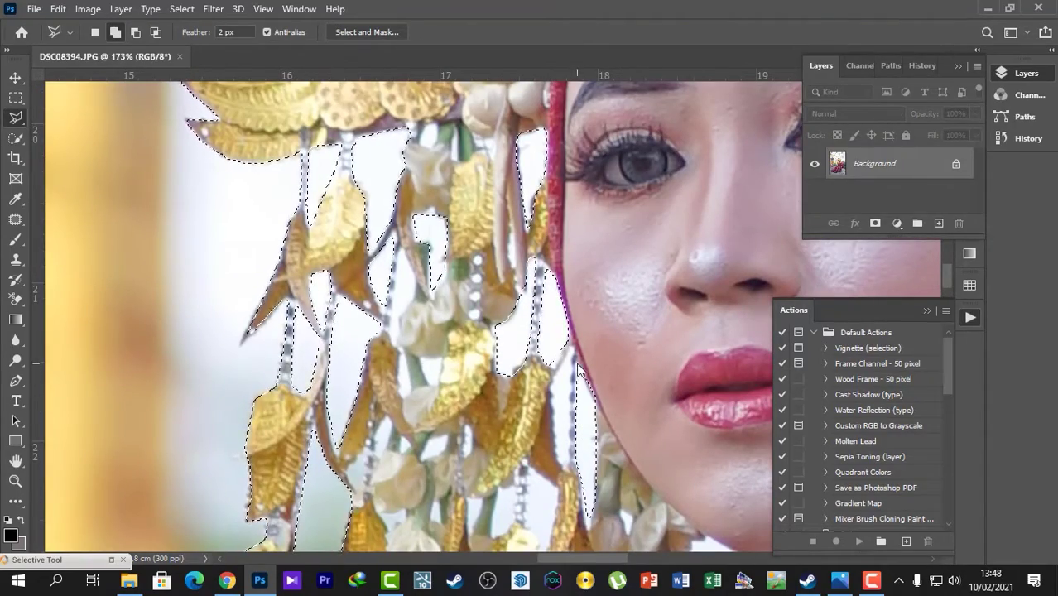
Add the thin background strip on the outer side of the innermost bead chain to the selection
left_click(569, 347)
left_click(568, 445)
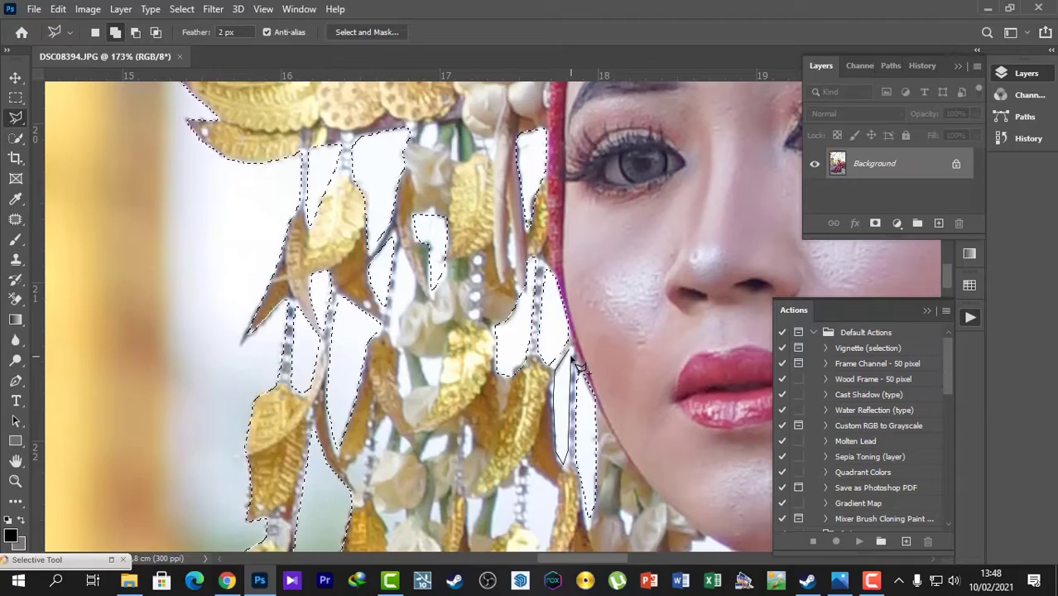
left_click(571, 370)
left_click(569, 348)
Invert the finished background selection so that the seated woman and her headdress are selected
scroll(481, 496, "down", 10)
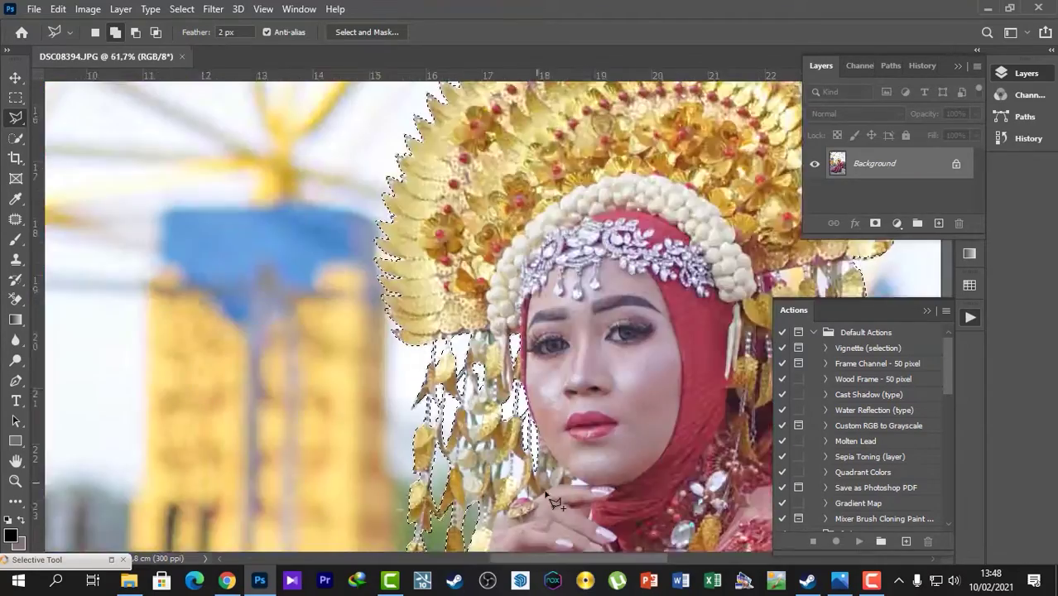
scroll(649, 398, "up", 7)
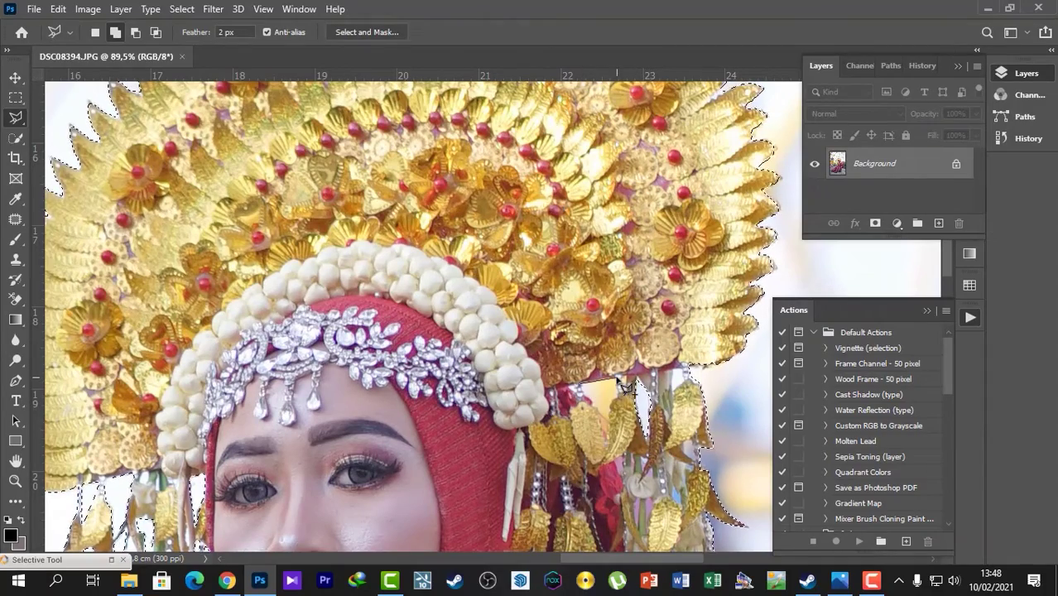
scroll(588, 396, "down", 5)
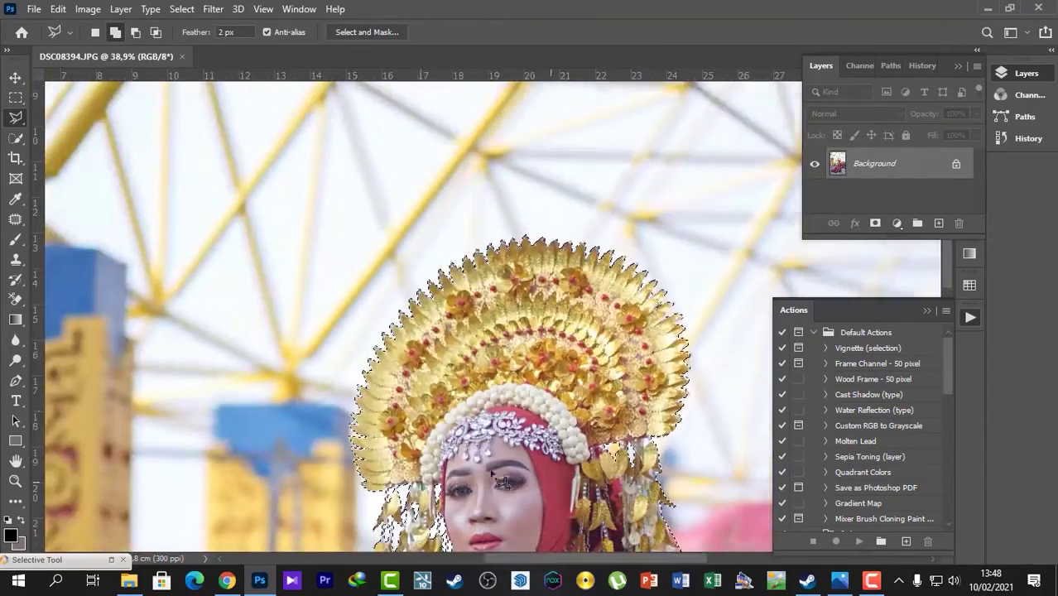
scroll(604, 405, "up", 2)
scroll(621, 419, "down", 4)
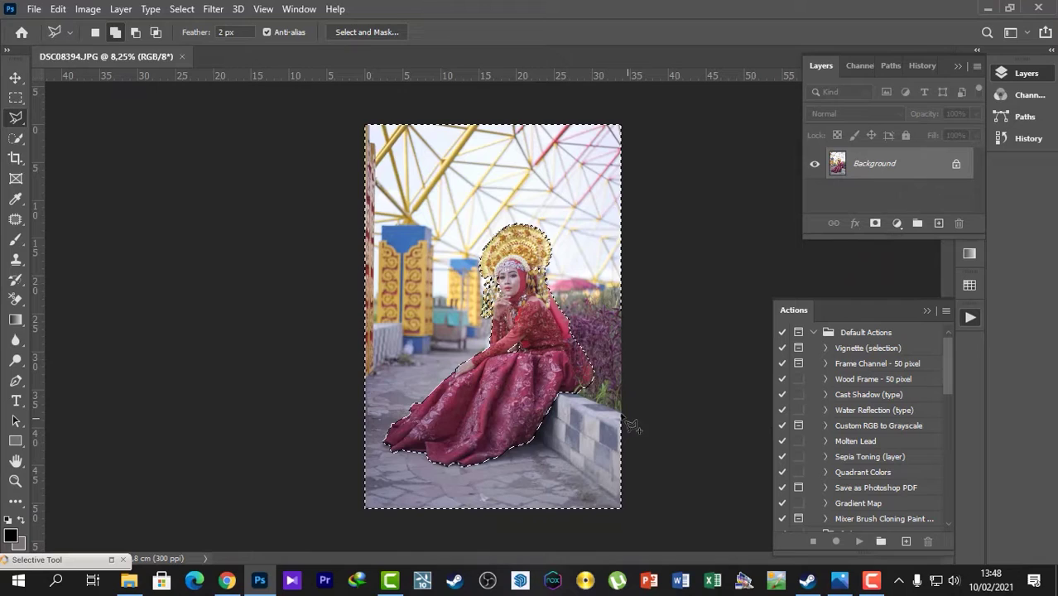
left_click(183, 10)
left_click(198, 70)
Output the woman's selection through Select and Mask as a new layer with a layer mask
left_click(356, 32)
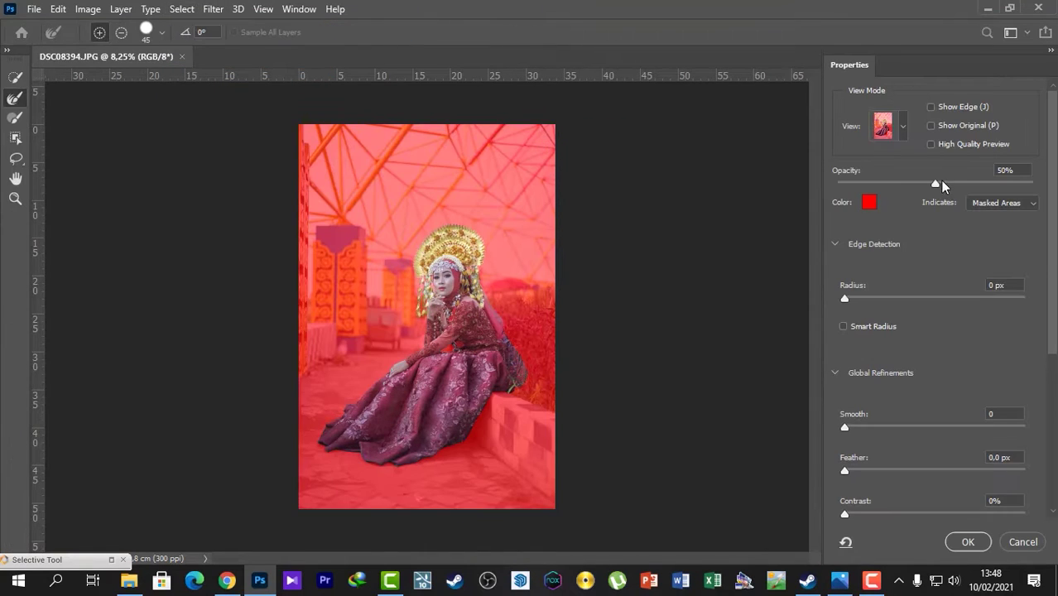
scroll(518, 300, "up", 4)
scroll(1055, 323, "down", 5)
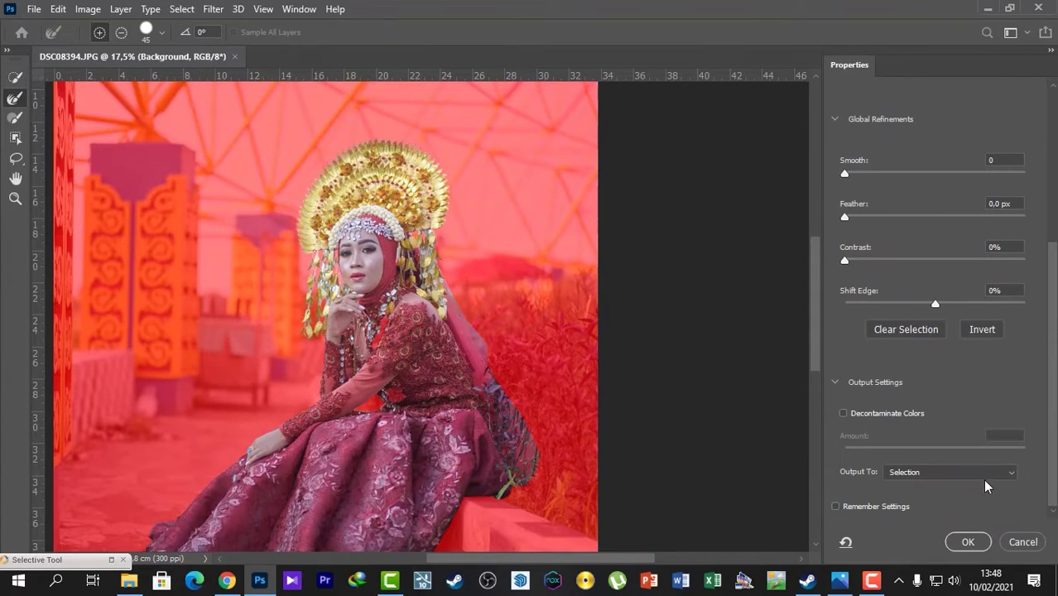
left_click(933, 472)
left_click(945, 508)
left_click(966, 542)
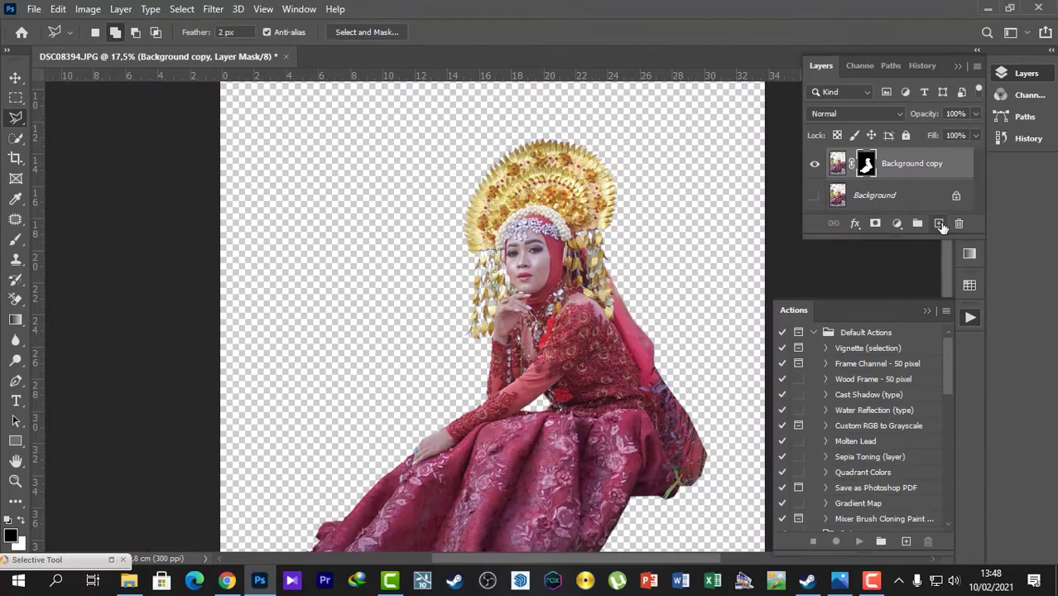
Create a new blank layer beneath the masked cutout and merge the two into one plain layer
left_click(941, 226)
left_click_drag(910, 195, 908, 157)
key("ctrl+e")
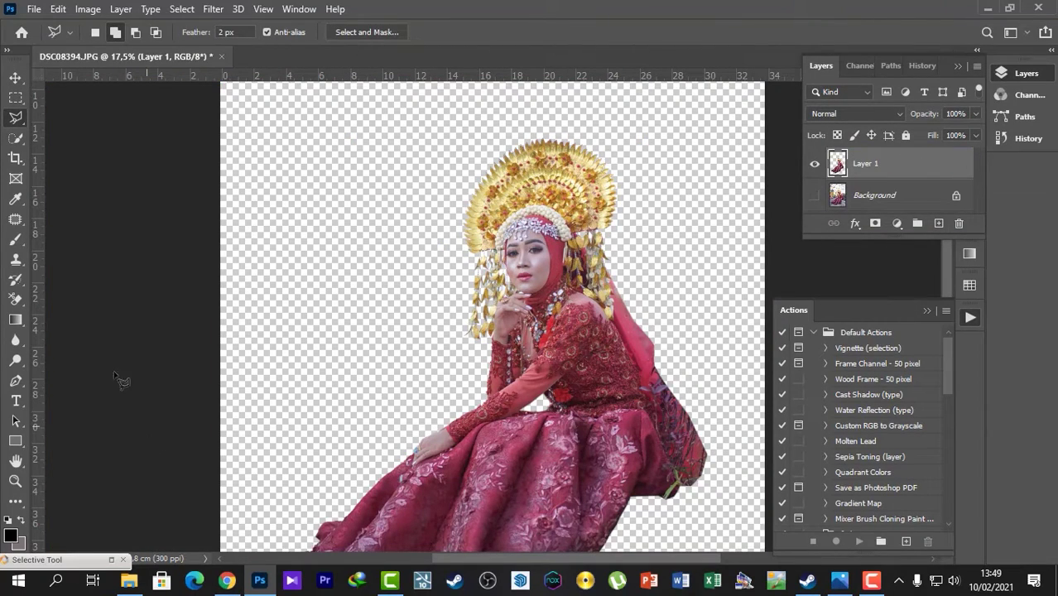
Save the cutout as the Photoshop file DSC08394 in New folder on the master drive
left_click(34, 10)
left_click(62, 196)
left_click(629, 425)
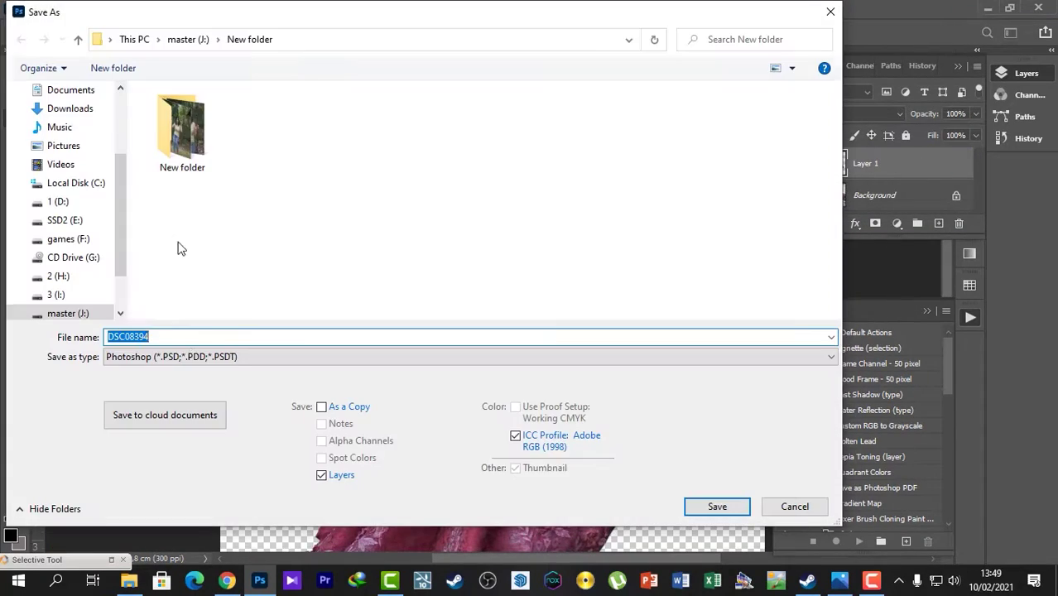
left_click(717, 507)
left_click(699, 150)
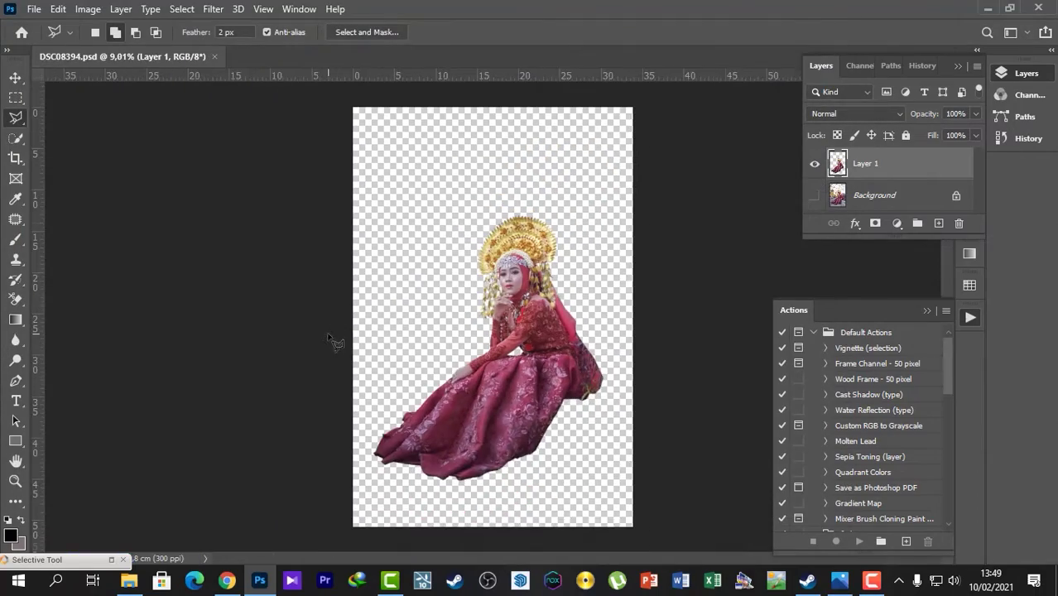
Open the bedroom picture 0216762 from the bacground folder for use as the new backdrop
left_click(159, 584)
left_click(105, 456)
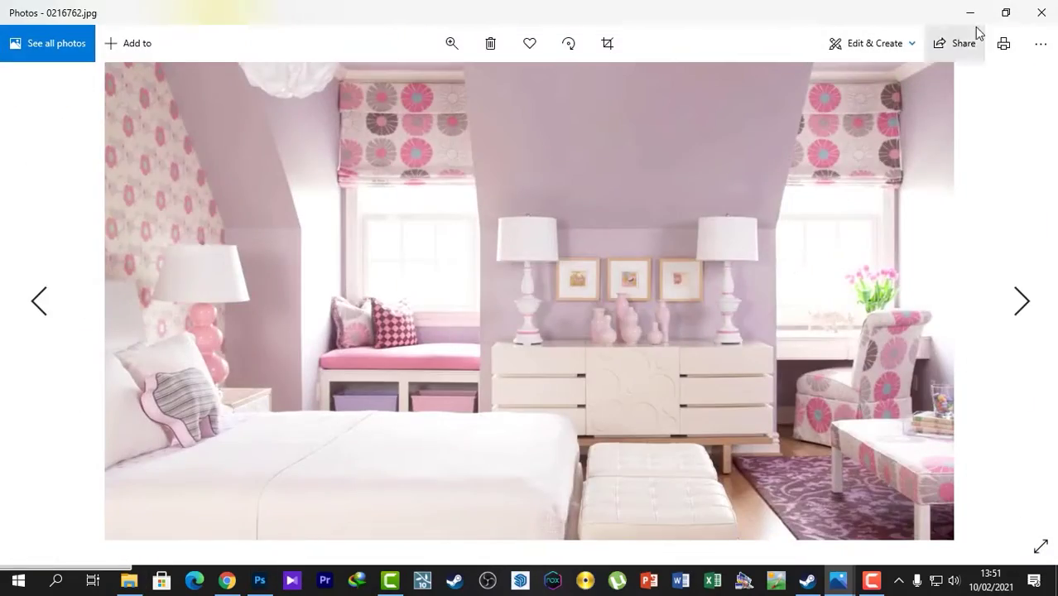
left_click(971, 13)
left_click_drag(499, 236, 758, 308)
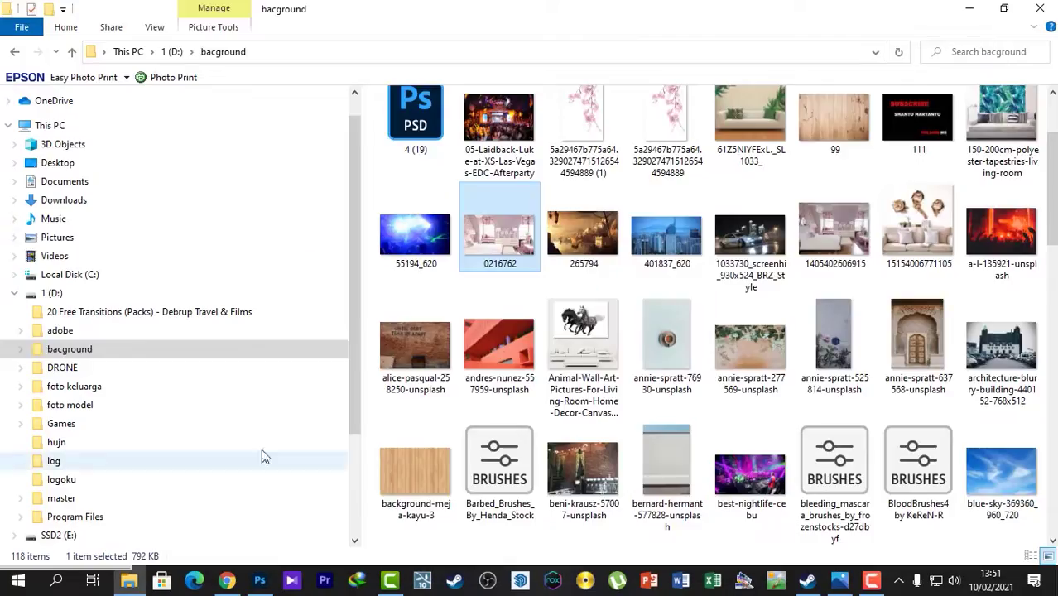
Open the portrait DSC08391.JPG as the base document for the bedroom picture
left_click(58, 238)
left_click(62, 294)
scroll(696, 331, "down", 8)
scroll(207, 497, "down", 2)
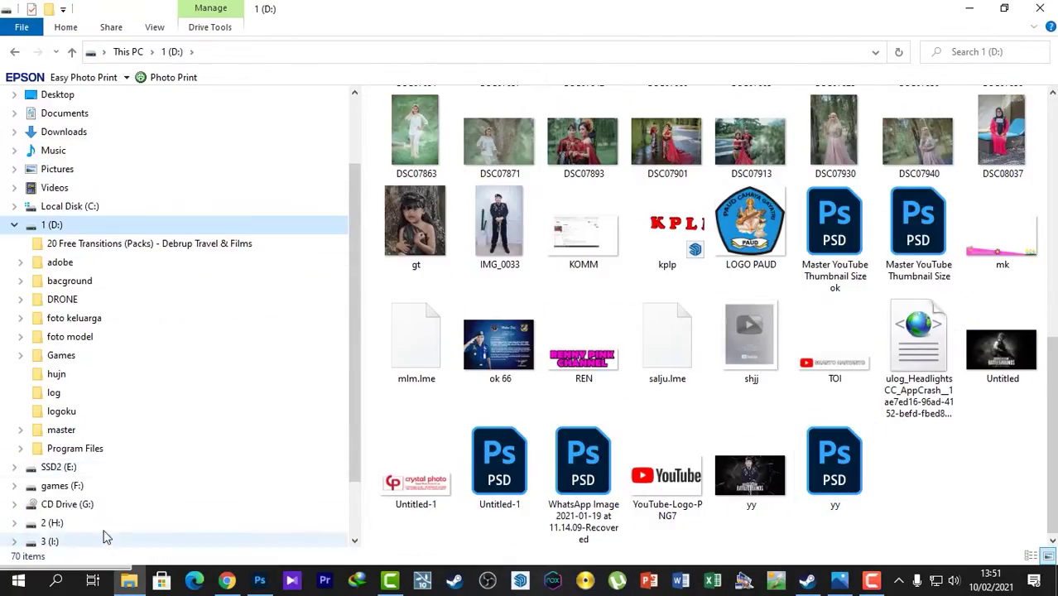
left_click(66, 486)
double_click(686, 478)
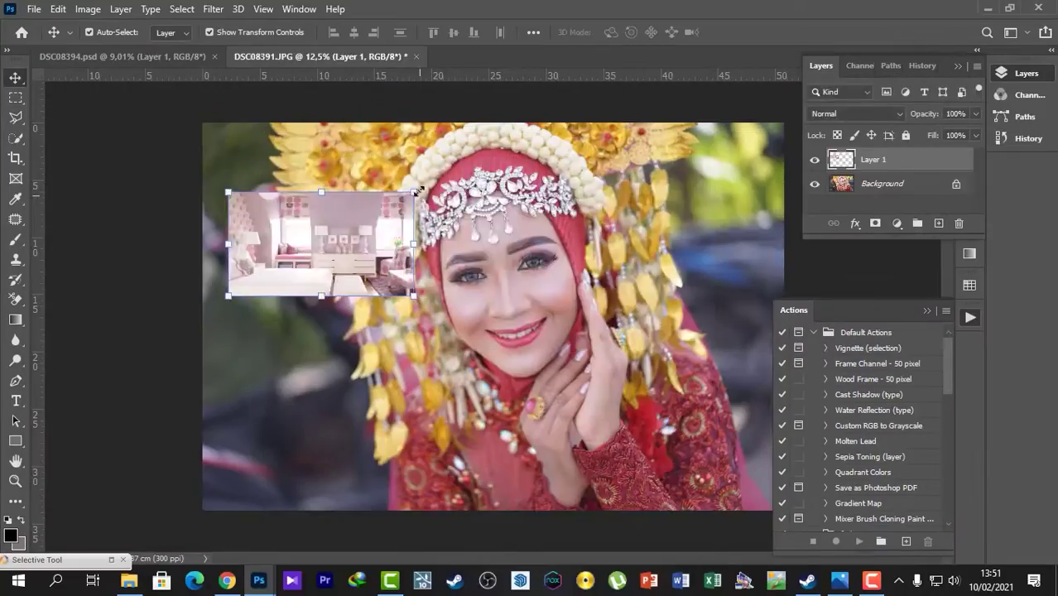
Enlarge and reposition the bedroom picture so that it covers the whole DSC08391.JPG canvas
left_click_drag(419, 191, 799, 6)
left_click_drag(616, 135, 585, 349)
left_click_drag(200, 188, 89, 123)
left_click_drag(776, 123, 784, 119)
key("Return")
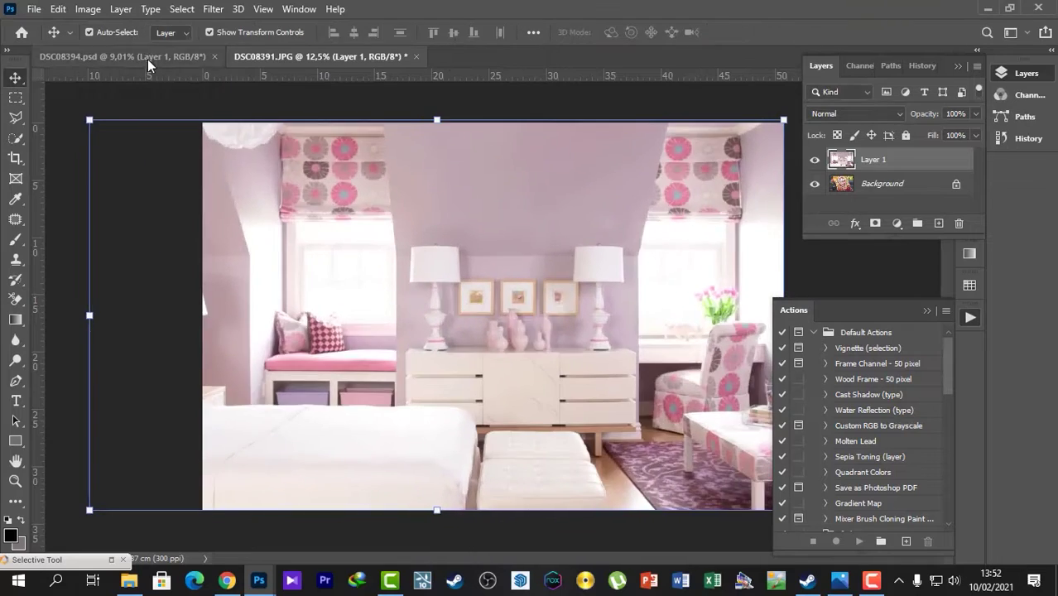
Float the DSC08391.JPG document in its own window and copy the woman cutout from DSC08394.psd into it
left_click(147, 59)
left_click_drag(321, 57, 543, 107)
left_click(391, 201)
left_click_drag(423, 438, 554, 409)
left_click_drag(542, 108, 260, 113)
left_click_drag(425, 310, 685, 402)
Try enlarging the woman cutout to about 110% wide by 104% high over the bedroom's right half
scroll(681, 397, "down", 2)
left_click_drag(627, 382, 627, 403)
left_click_drag(740, 241, 704, 277)
left_click_drag(613, 408, 644, 391)
left_click_drag(496, 252, 462, 233)
mouse_move(628, 362)
left_mouse_down()
mouse_move(648, 367)
mouse_move(636, 343)
left_mouse_up()
left_click_drag(733, 236, 758, 215)
left_click_drag(653, 309, 622, 322)
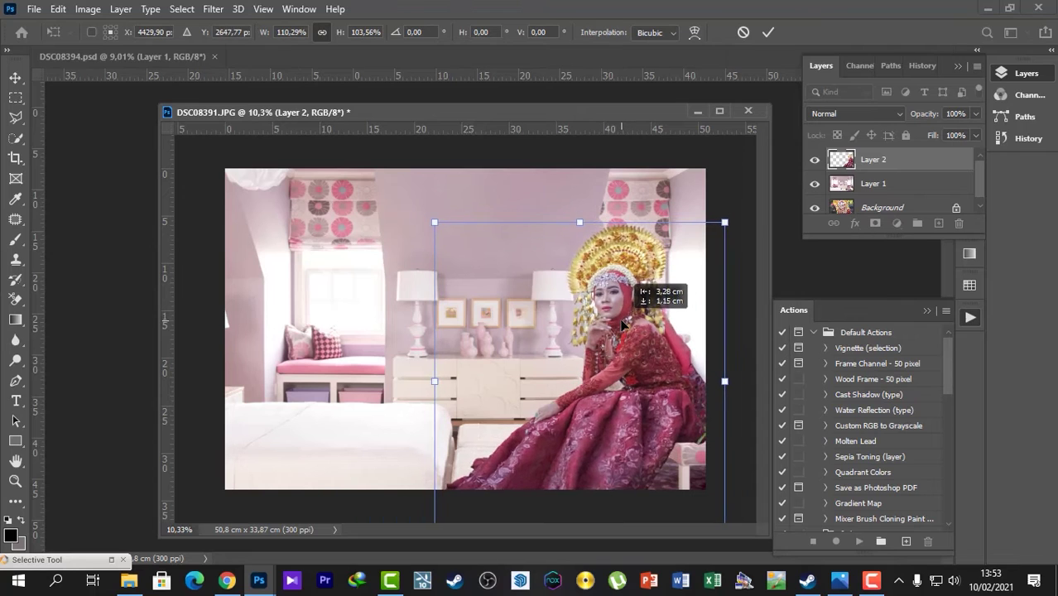
Try shrinking the woman cutout to about 74% by 69% at the bedroom's right edge, and delete that layer
left_click_drag(669, 390, 637, 366)
left_click_drag(696, 198, 659, 240)
left_click_drag(612, 368, 663, 381)
left_click_drag(711, 252, 688, 278)
left_click_drag(644, 356, 656, 365)
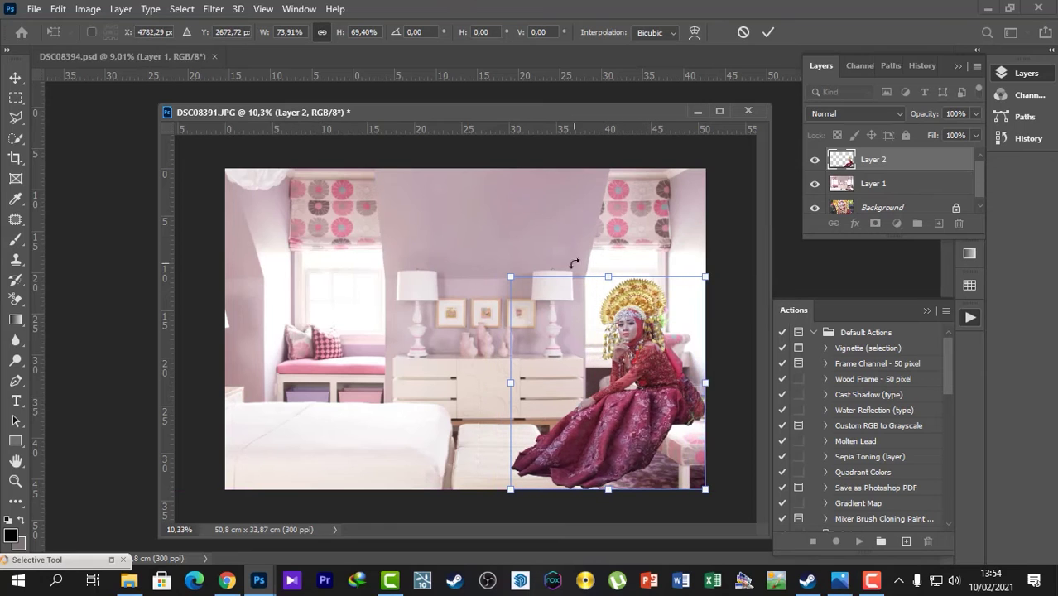
key("Return")
right_click(875, 164)
left_click(704, 97)
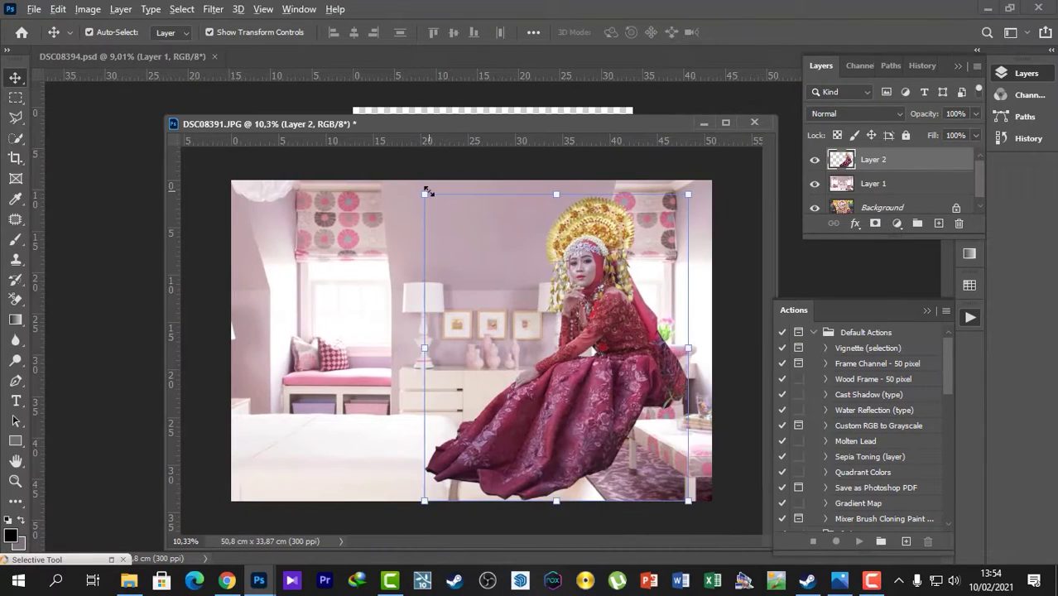
Scale the woman cutout proportionally to about 73% in the bedroom's lower right area
left_click_drag(428, 191, 484, 267)
left_click(58, 9)
left_click(100, 24)
left_click_drag(424, 195, 503, 276)
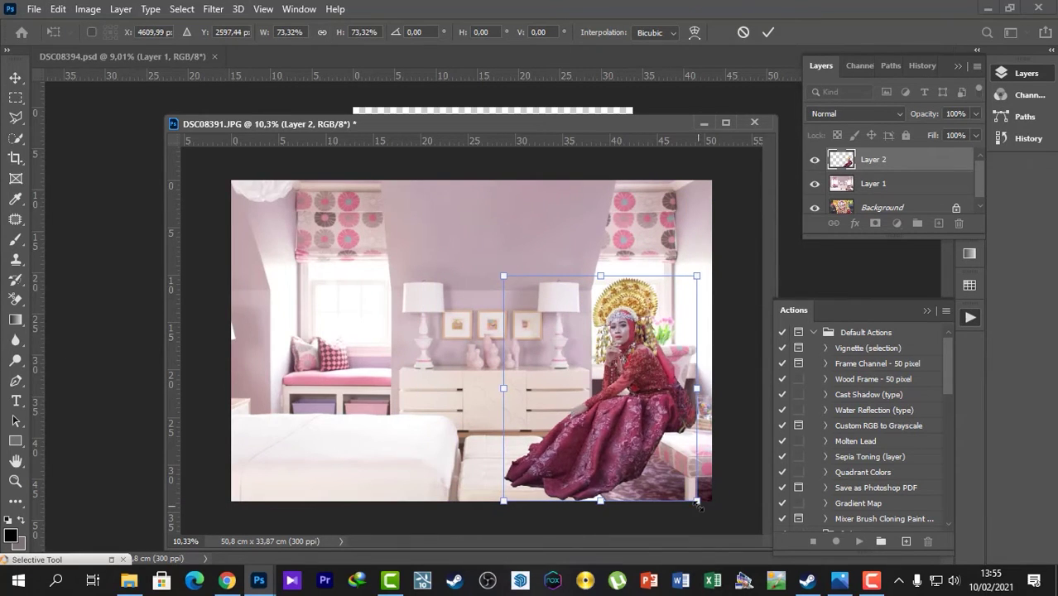
left_click(15, 78)
Add a layer mask to the woman layer and paint out the leftover fragments behind her hip
scroll(625, 401, "up", 10)
left_click_drag(621, 543, 648, 544)
left_click(17, 242)
left_click(875, 223)
mouse_move(745, 404)
left_mouse_down()
mouse_move(696, 377)
mouse_move(697, 453)
mouse_move(706, 385)
mouse_move(687, 498)
left_mouse_up()
scroll(587, 413, "down", 8)
left_click(16, 78)
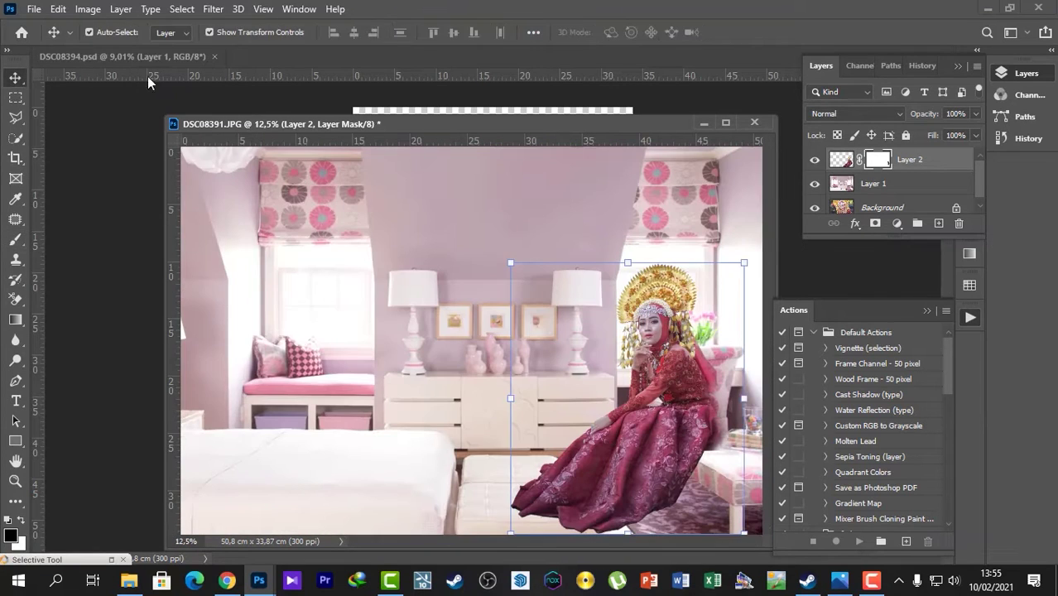
Add new layers beneath the woman and paint soft black shadows around her dress with a 250 px brush at 29% flow
left_click(898, 187)
left_click(938, 223)
left_click(938, 224)
left_click(15, 239)
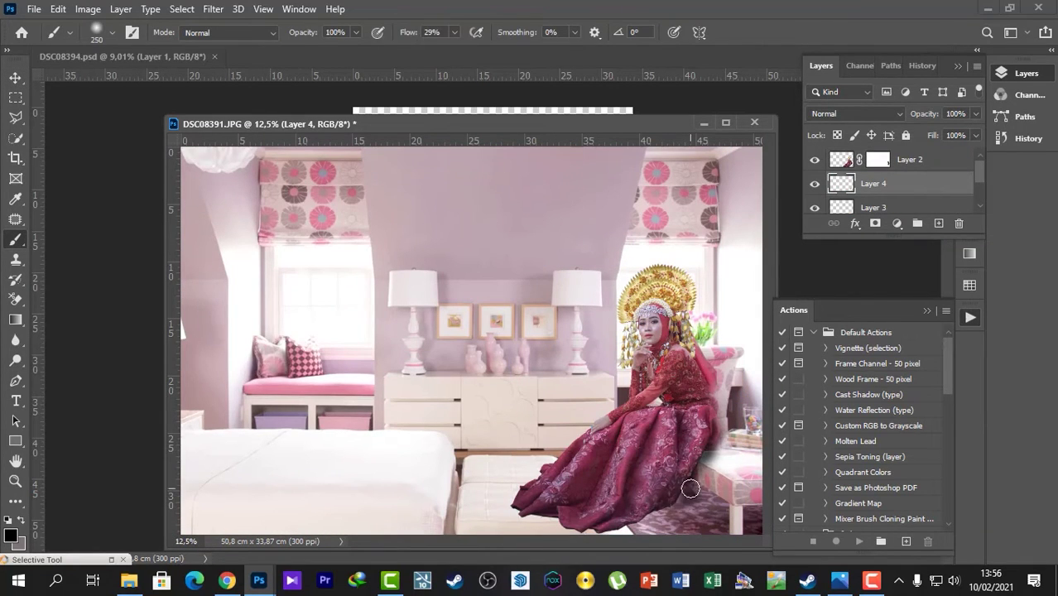
left_click_drag(649, 524, 679, 508)
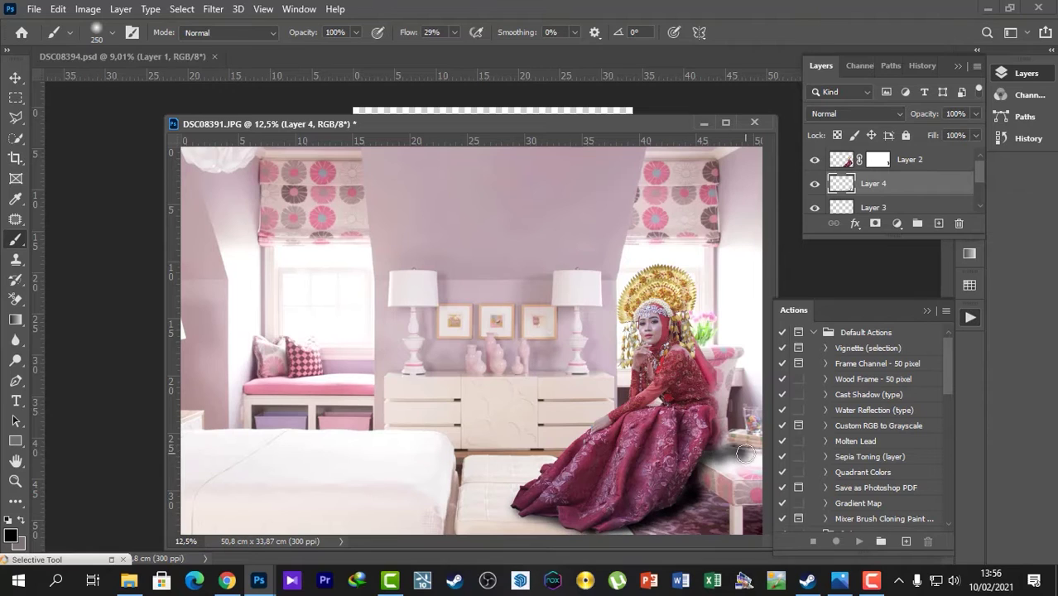
left_click_drag(977, 113, 958, 135)
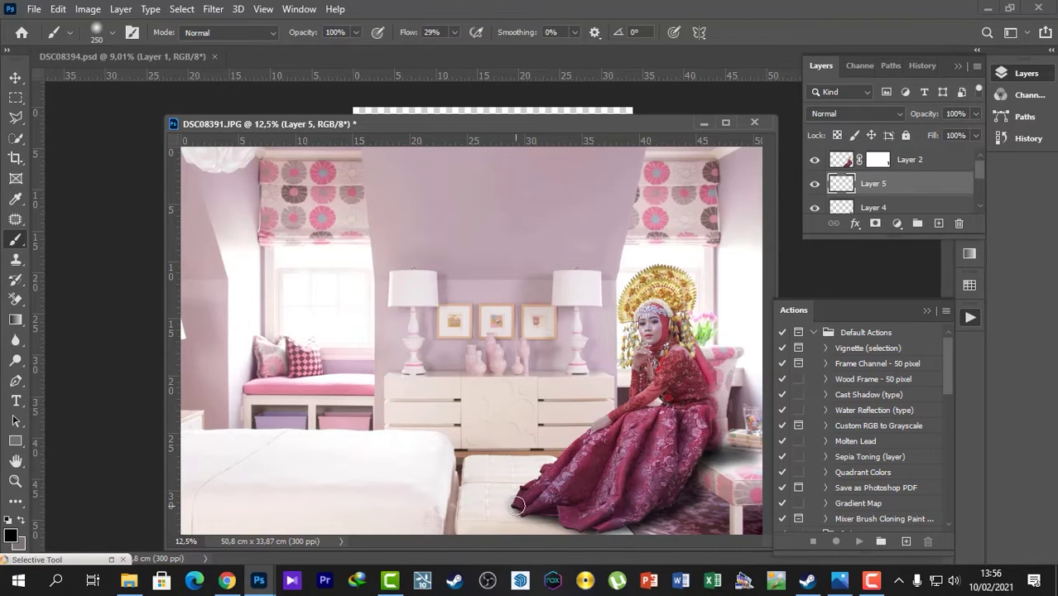
Add a Brightness/Contrast adjustment clipped to the woman layer with brightness 18 and contrast 11
scroll(732, 432, "up", 3)
scroll(519, 368, "down", 7)
left_click(15, 77)
left_click(921, 163)
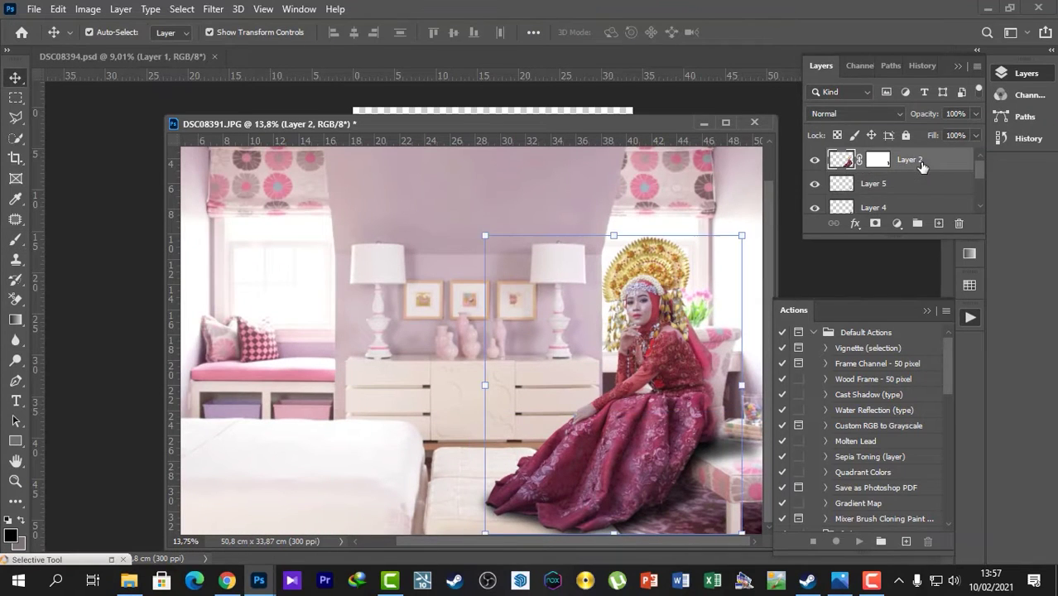
left_click(896, 224)
left_click(936, 282)
left_click(838, 330)
left_click_drag(838, 161, 849, 161)
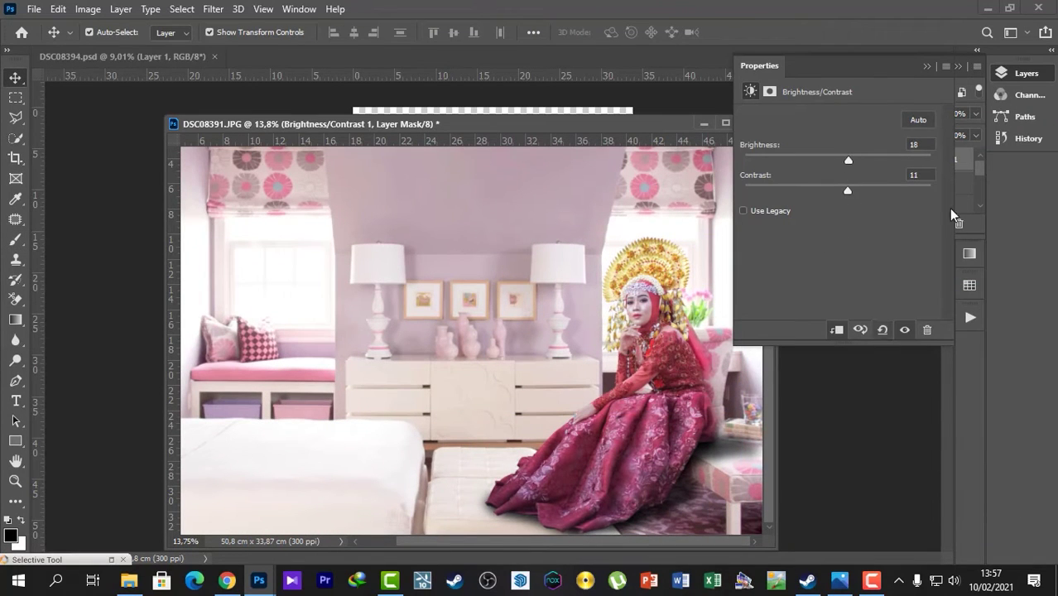
Apply a Gaussian Blur with a 2.1-pixel radius to the bedroom layer
left_click(898, 184)
left_click(213, 8)
left_click(477, 243)
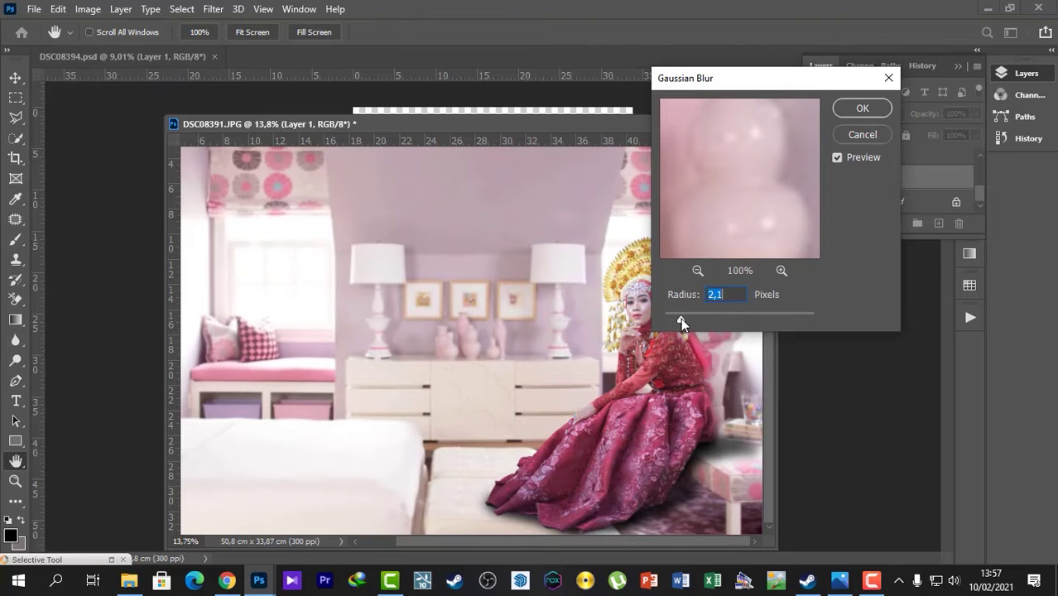
left_click(862, 108)
Create a merged copy of the whole composite as a new layer at the top of the stack
scroll(629, 329, "up", 4)
scroll(629, 329, "down", 6)
left_click(16, 98)
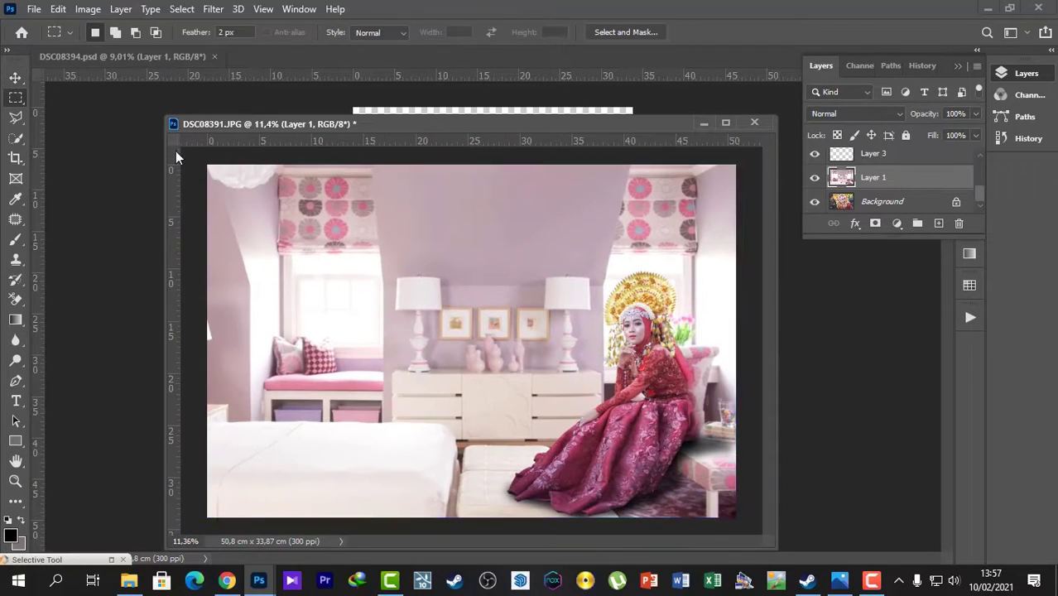
left_click(88, 9)
left_click(900, 160)
left_click(879, 161)
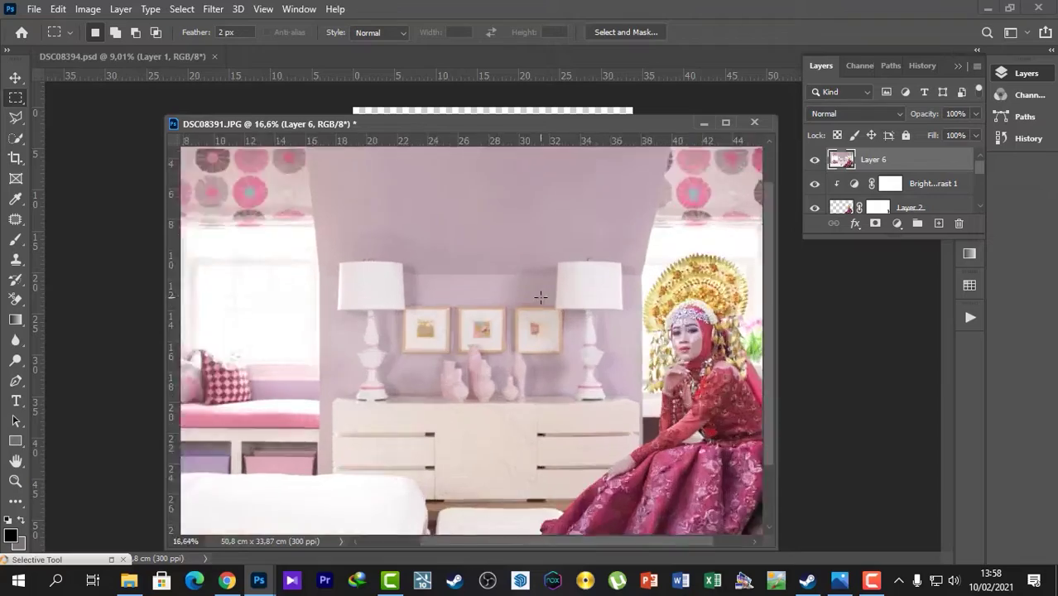
Run the tajam High Pass action on the cutout document DSC08394.psd
scroll(759, 375, "up", 5)
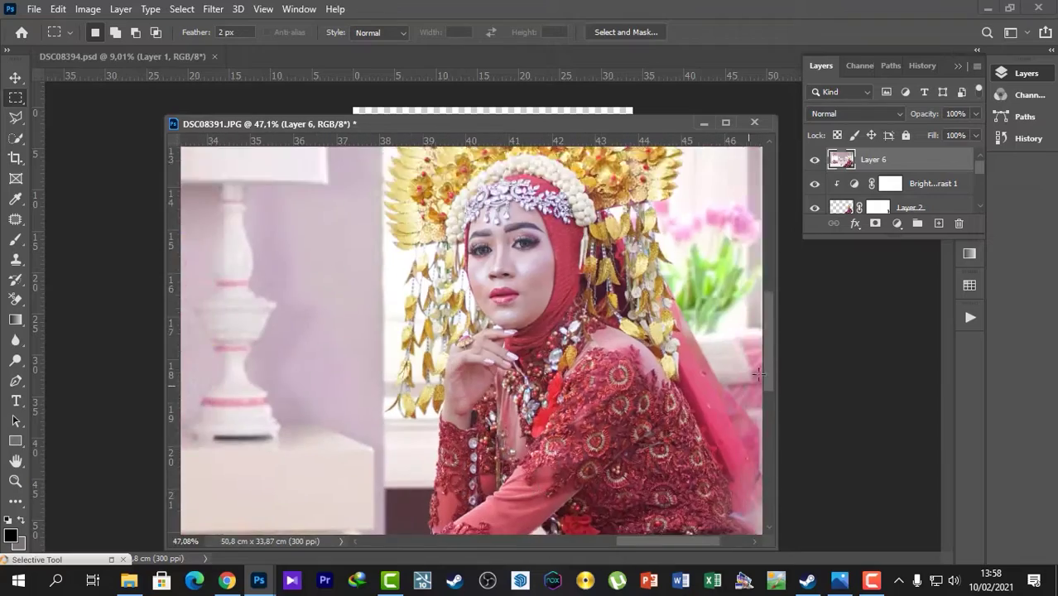
scroll(758, 375, "down", 5)
left_click(212, 9)
left_click(865, 274)
left_click(970, 316)
left_click(861, 410)
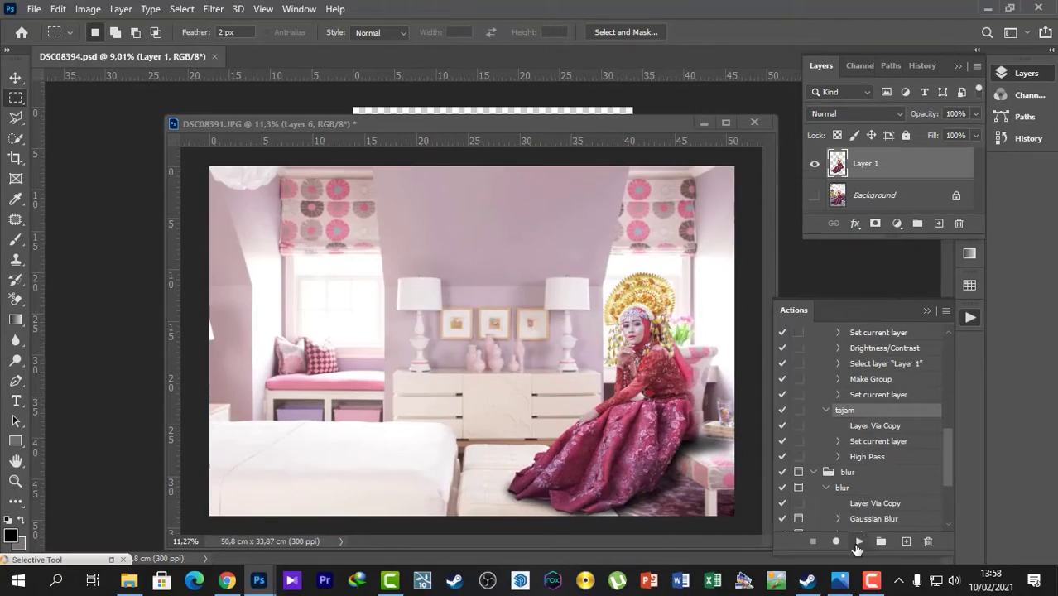
left_click(859, 542)
Set the merged composite layer's opacity to 67% in DSC08391.JPG and flatten the image
scroll(663, 349, "up", 4)
scroll(663, 349, "down", 1)
left_click(661, 344)
scroll(652, 336, "up", 9)
scroll(652, 336, "down", 2)
left_click(976, 114)
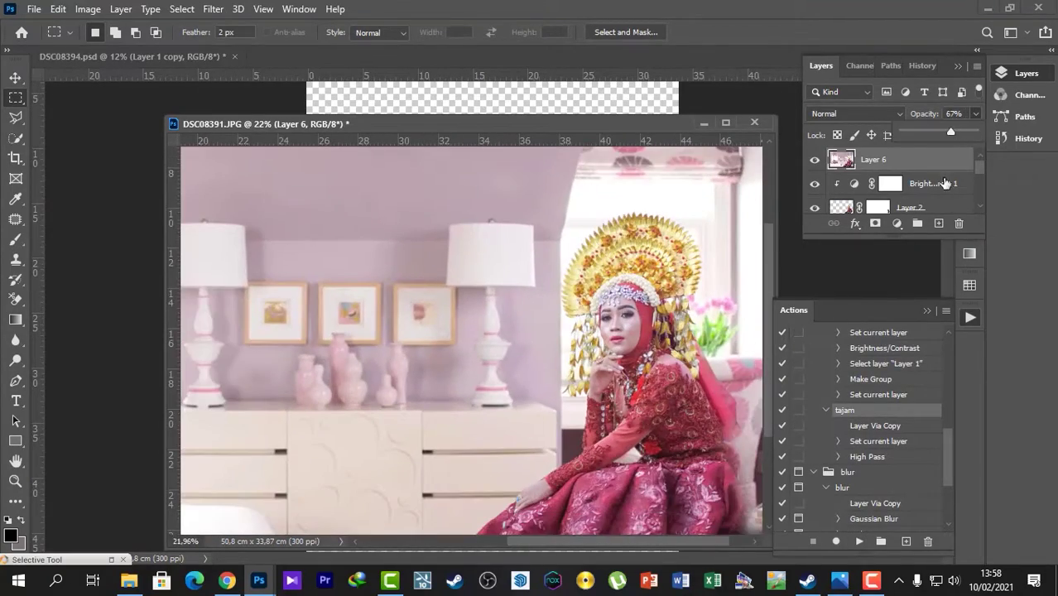
mouse_move(979, 166)
left_mouse_down()
mouse_move(978, 180)
mouse_move(979, 165)
left_mouse_up()
right_click(909, 159)
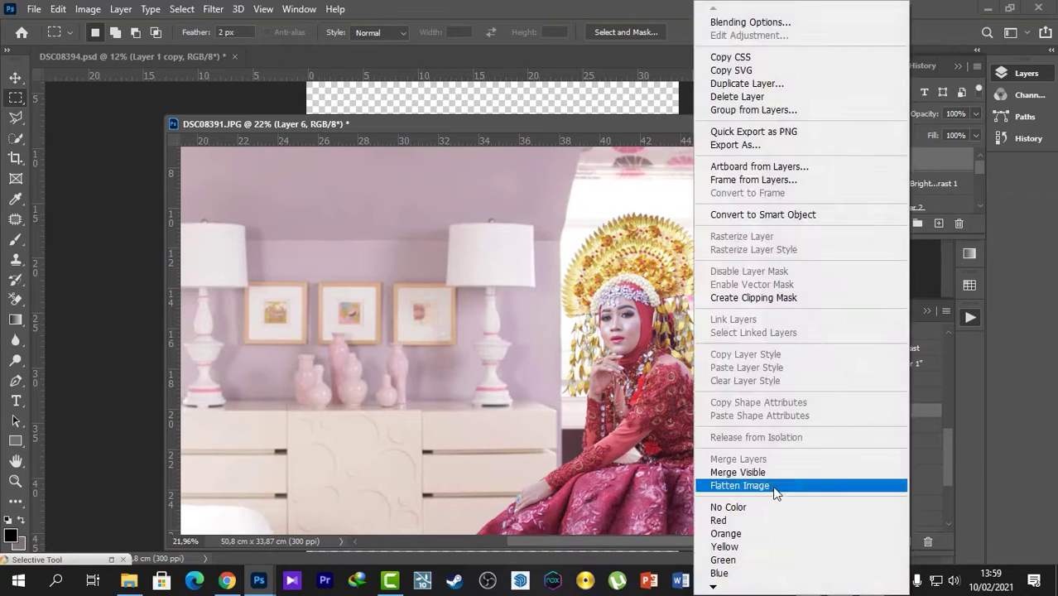
left_click(775, 489)
Apply a filter effect to the flattened bedroom composite
left_click(213, 9)
left_click(464, 372)
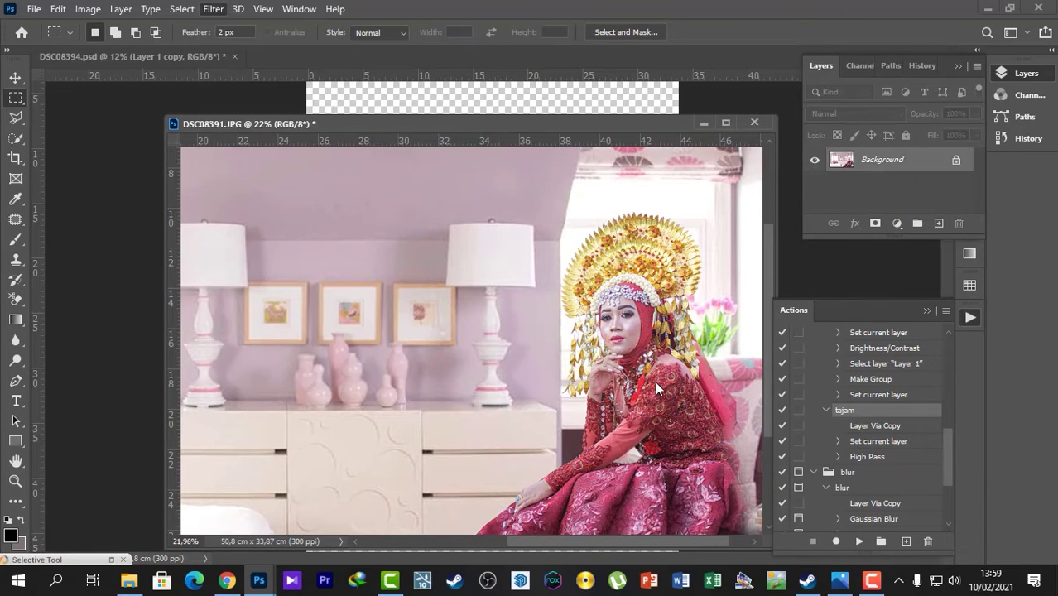
left_click(303, 217)
left_click(785, 279)
left_click(784, 32)
key("ctrl+0")
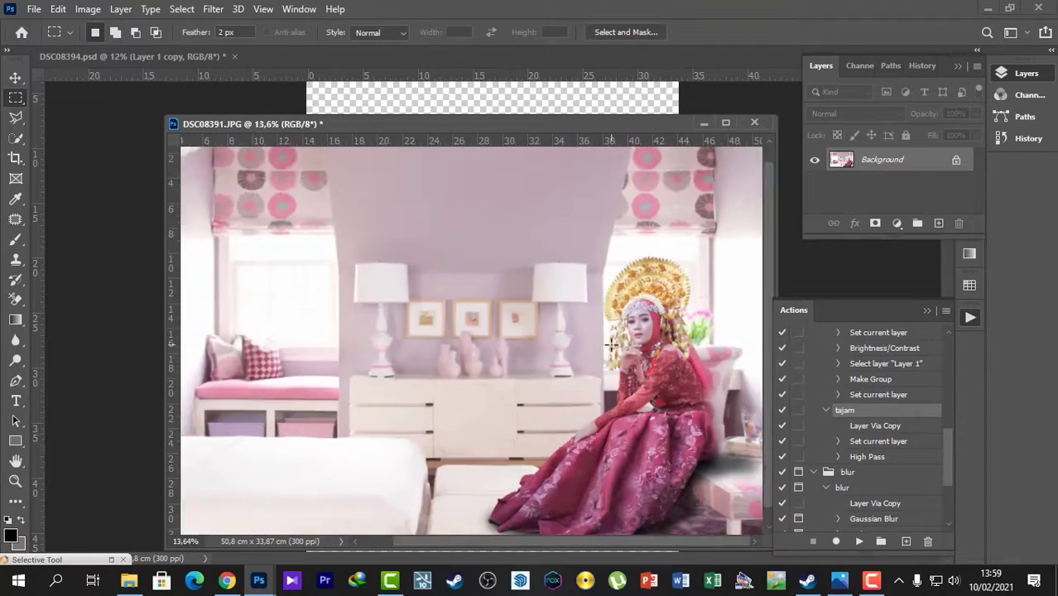
Open the flattened composite in Color Efex Pro 4 and choose the Glamour Glow filter
left_click(213, 8)
mouse_move(347, 356)
left_click(482, 370)
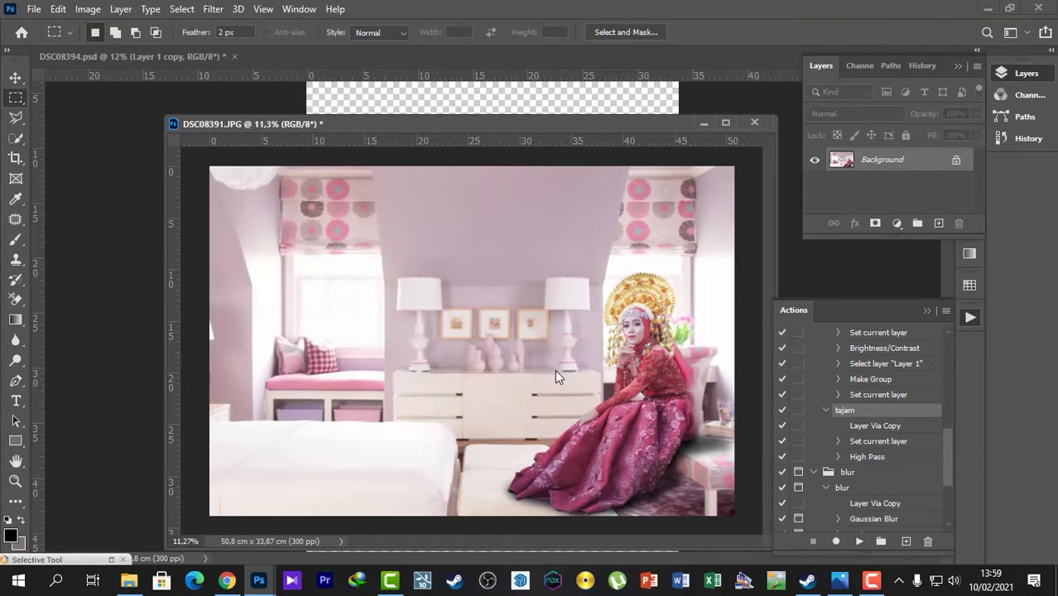
left_click_drag(301, 247, 292, 333)
left_click(165, 263)
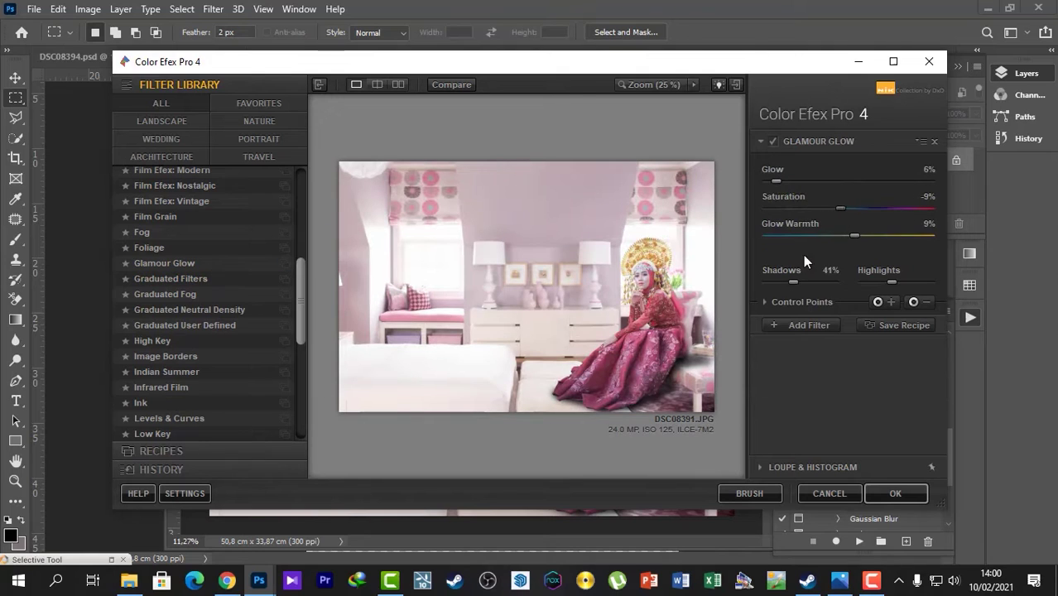
Add a Brilliance / Warmth filter on top of Glamour Glow, slightly reduce its saturation, and apply both to the composite
left_click(774, 325)
scroll(207, 290, "up", 6)
left_click(273, 235)
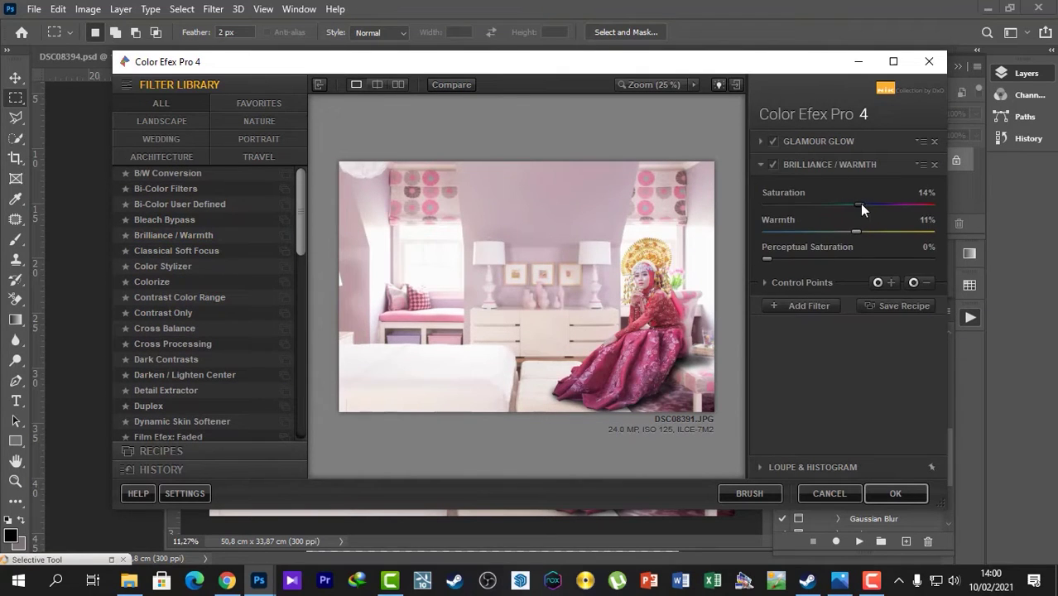
left_click_drag(860, 204, 856, 205)
double_click(658, 286)
left_click(895, 494)
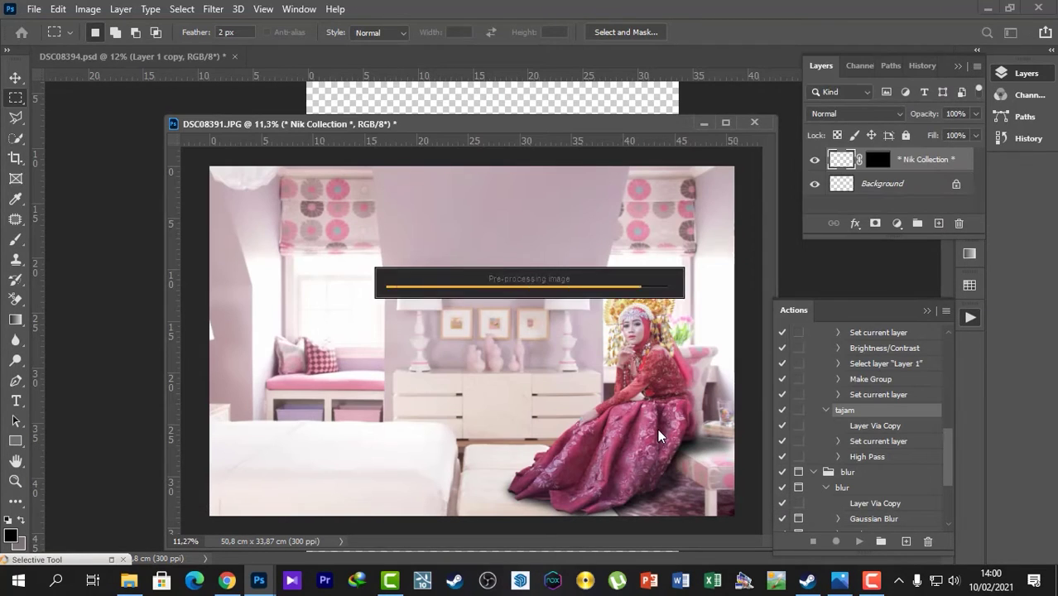
Start Knoll Light Factory on the Color Efex Pro 4 layer and set the GlowBall element's outer color to white
scroll(609, 332, "up", 5)
left_click_drag(749, 323, 571, 314)
scroll(575, 314, "up", 3)
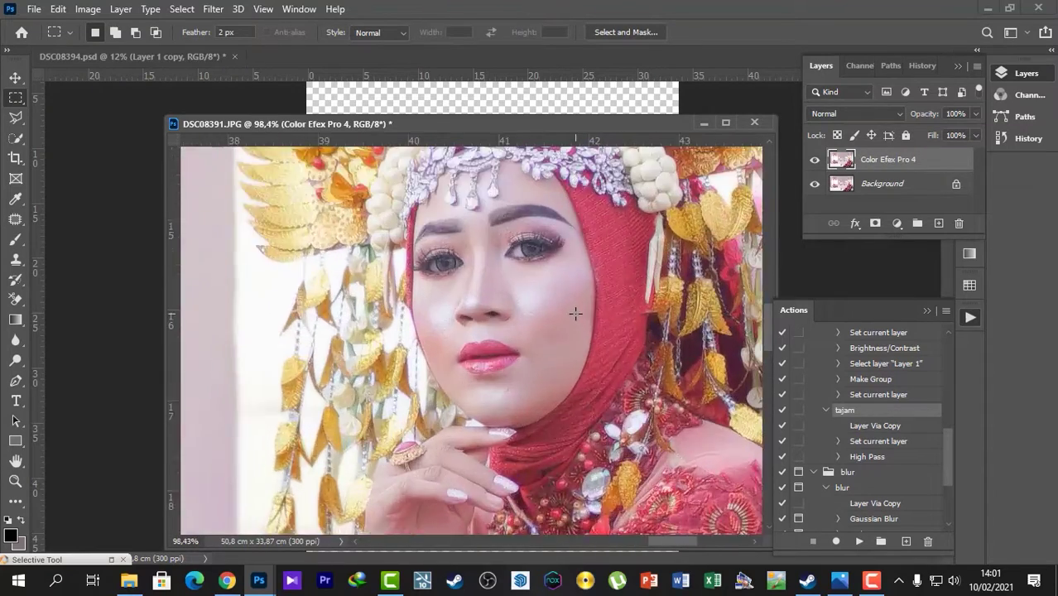
scroll(576, 314, "down", 4)
left_click(214, 10)
left_click(497, 378)
left_click(926, 54)
left_click(960, 424)
left_click(899, 122)
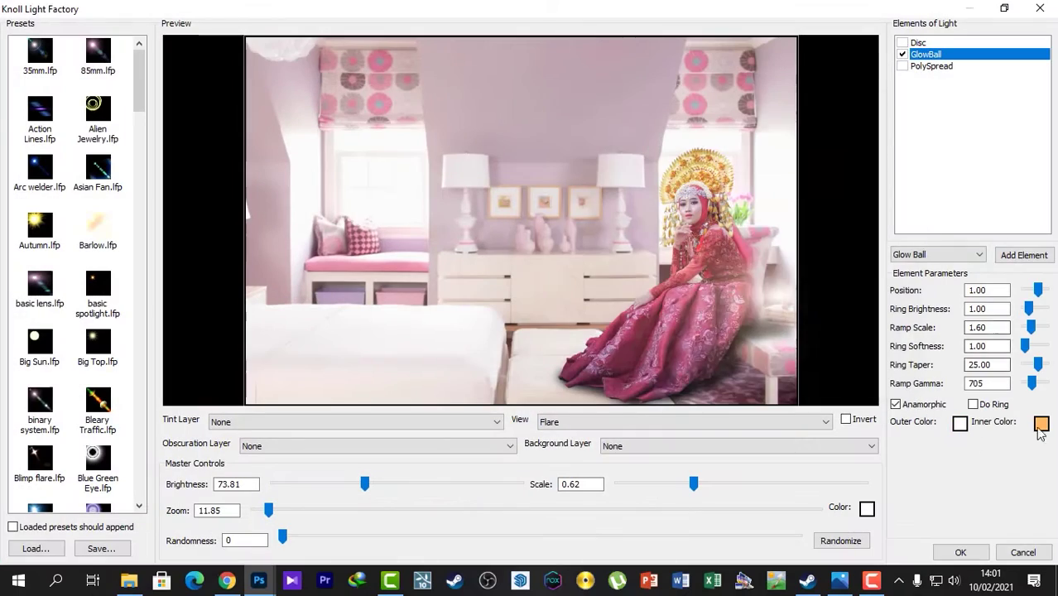
Place the glow behind the woman's waist, set brightness to 60.57 and scale to 0.73, and apply the flare
left_click(784, 282)
left_click_drag(694, 484, 753, 485)
left_click_drag(365, 484, 340, 485)
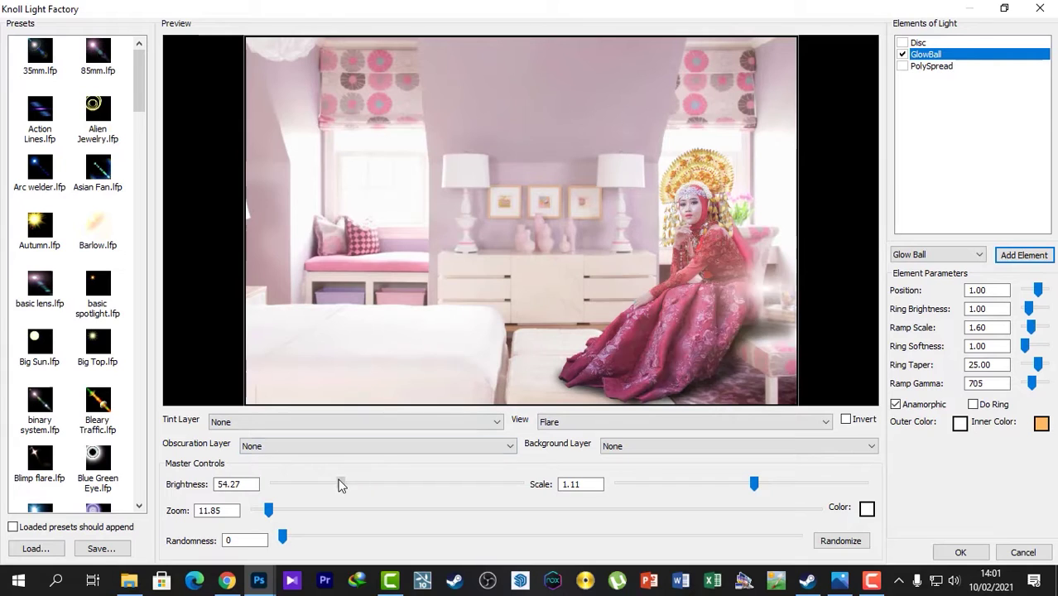
left_click(756, 305)
left_click(761, 286)
left_click_drag(754, 484, 732, 484)
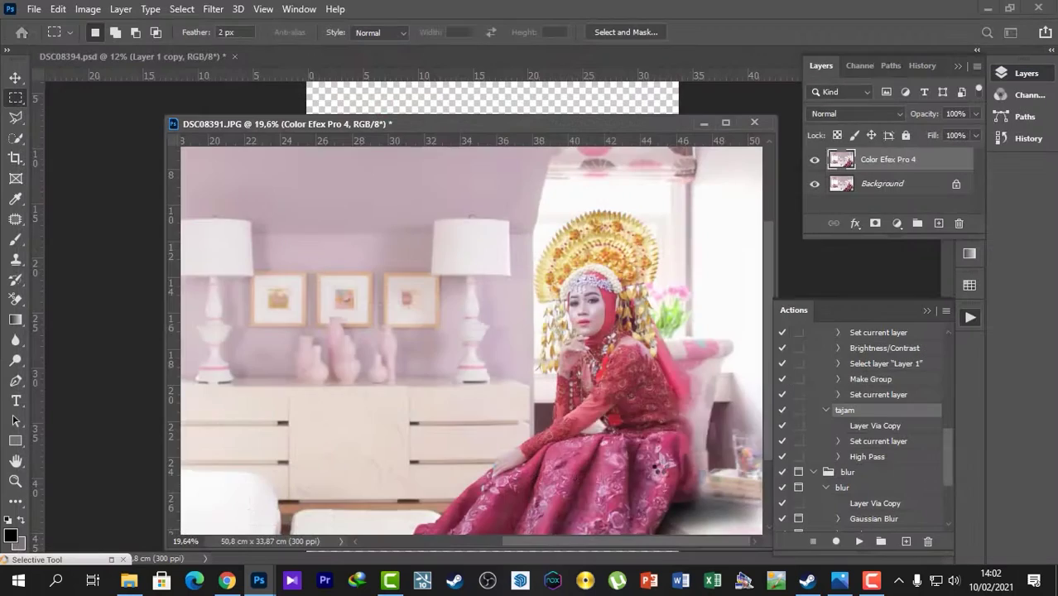
scroll(705, 490, "down", 3)
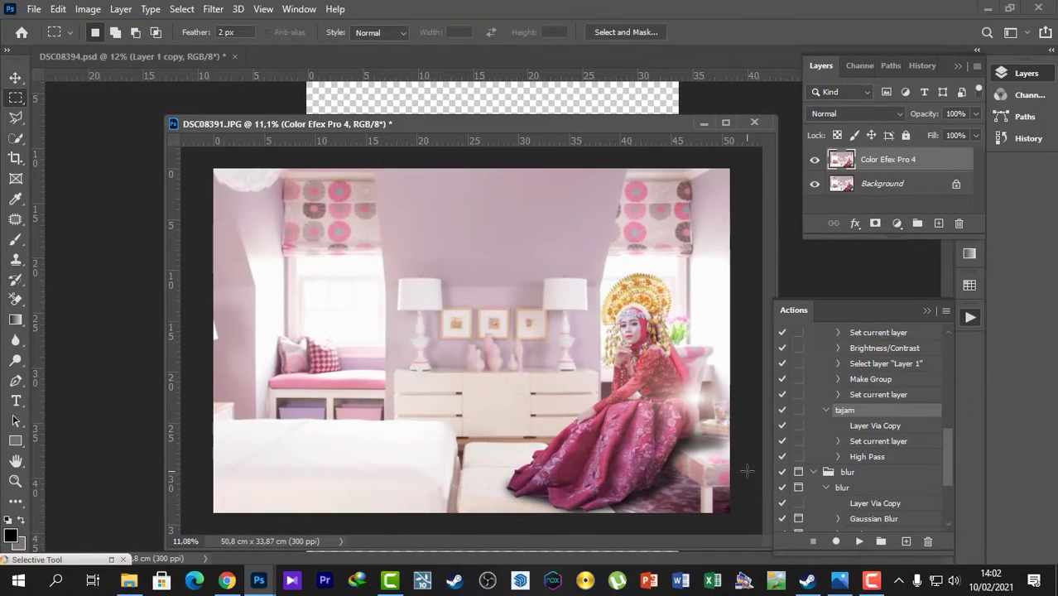
Select the checkered pillow on the window seat with the Polygonal Lasso and copy it onto its own layer
scroll(302, 354, "up", 5)
key("l")
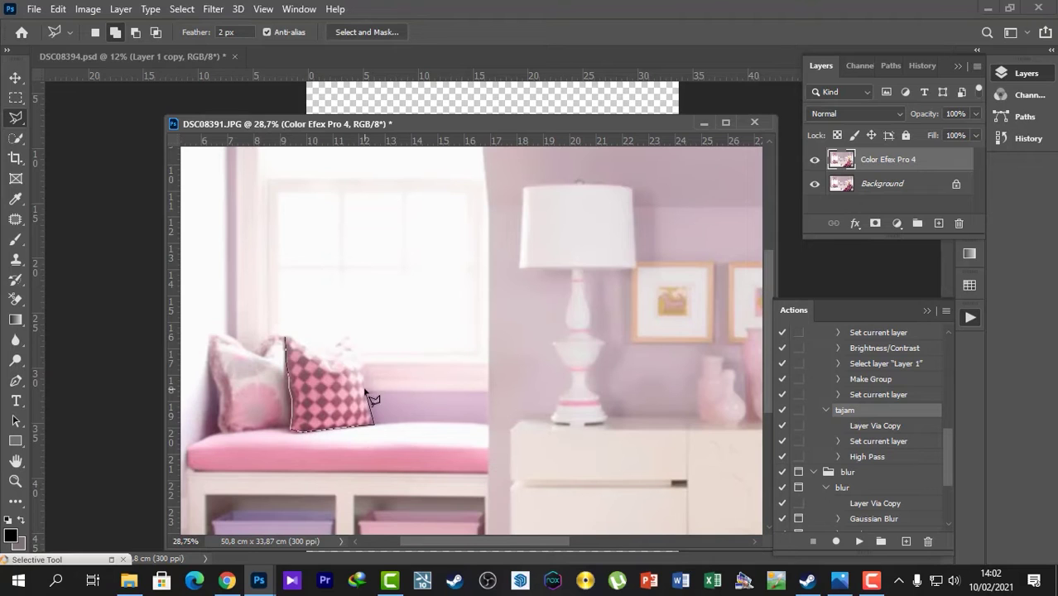
left_click(288, 339)
key("ctrl+c")
key("ctrl+v")
Move the copied pillow onto the bench behind the woman and enlarge it
key("v")
left_click_drag(347, 378, 538, 422)
scroll(425, 379, "down", 6)
left_click_drag(432, 365, 646, 414)
left_click_drag(621, 402, 579, 366)
left_click_drag(617, 402, 654, 401)
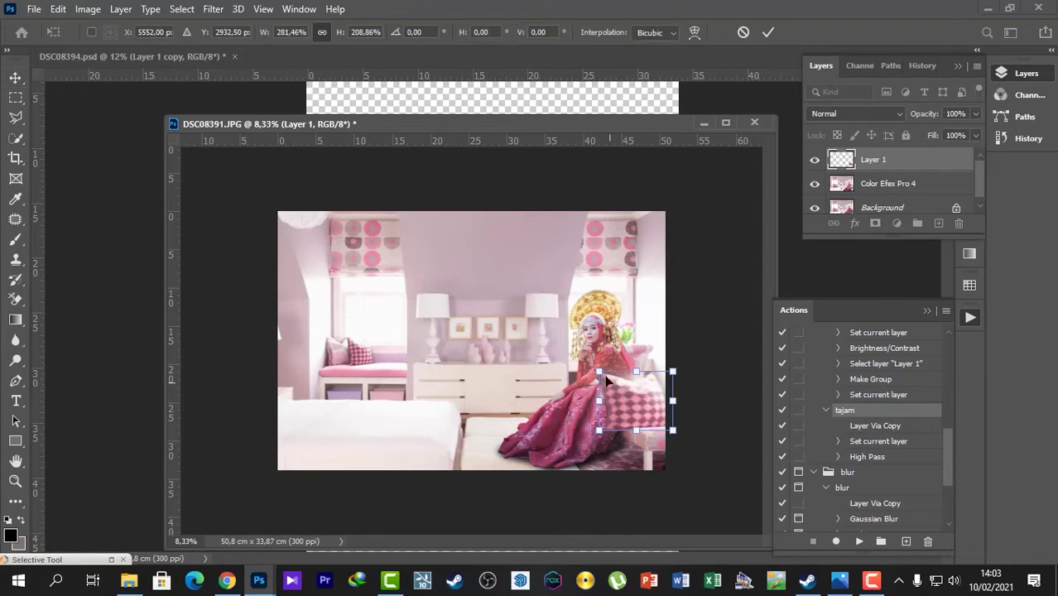
Resize the pillow copy to about 180% width and 155% height and fit it on the bench at the image's edge
left_click_drag(600, 370, 622, 387)
left_click_drag(650, 420, 650, 417)
left_click_drag(677, 384, 687, 372)
left_click_drag(654, 405, 654, 416)
left_click_drag(686, 440, 674, 427)
left_click_drag(675, 384, 661, 409)
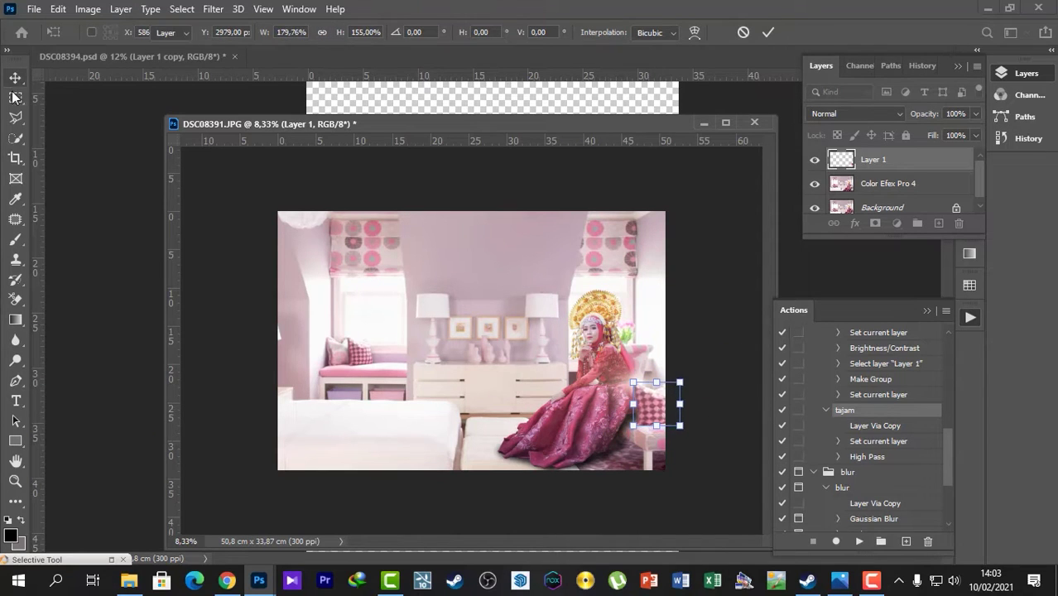
key("Return")
Paint a soft black shadow under the pillow on a new layer between the pillow and the Color Efex Pro 4 layer
scroll(662, 407, "up", 3)
left_click(751, 488)
left_click(919, 189)
left_click(939, 224)
key("b")
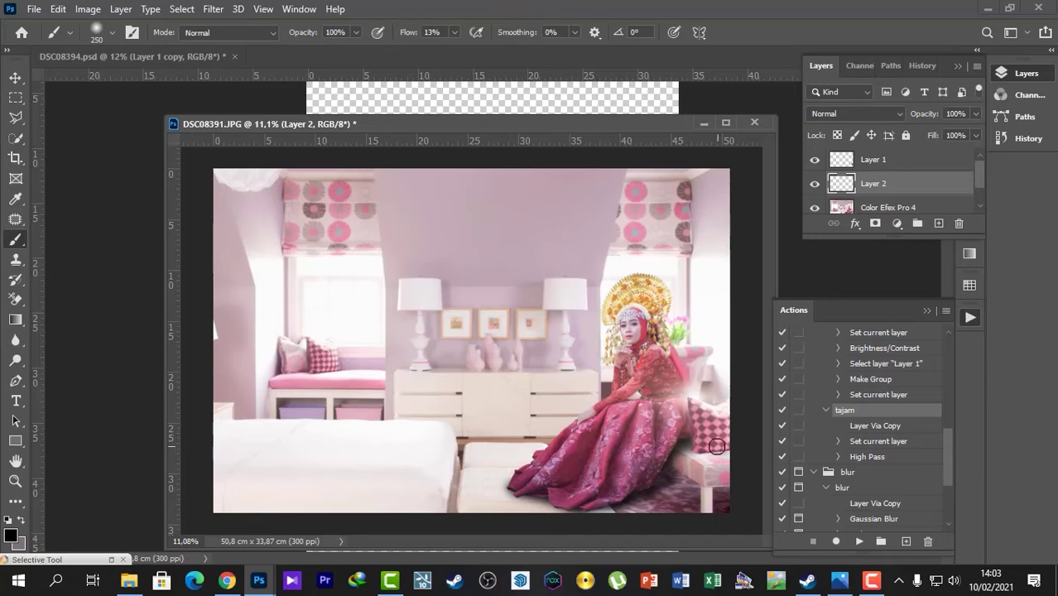
left_click_drag(695, 450, 736, 447)
left_click(16, 79)
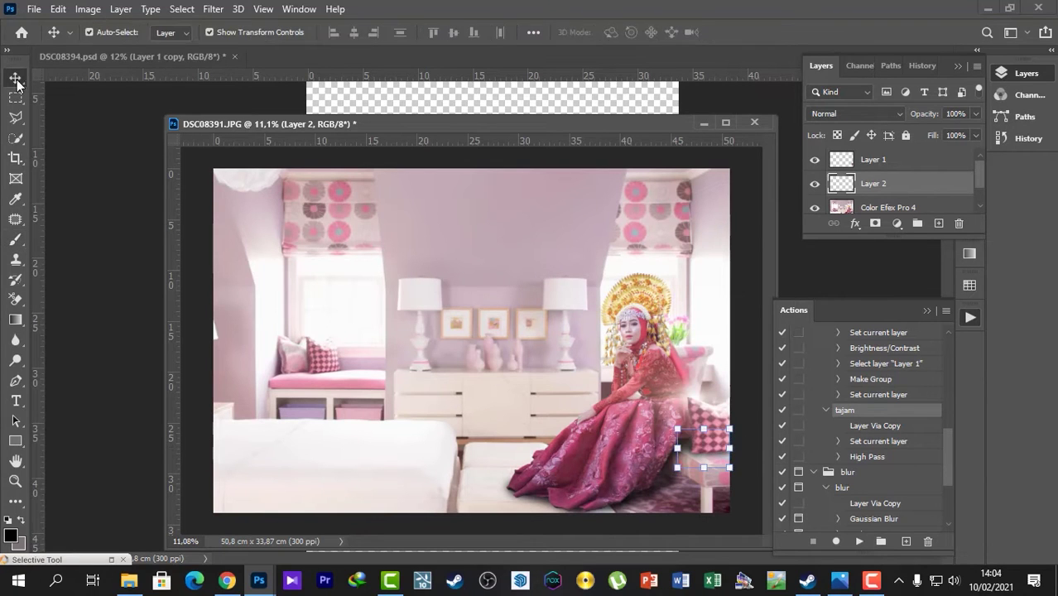
Create a merged copy of all layers above the pillow layer and flatten the image
left_click(907, 164)
key("ctrl+alt+shift+e")
scroll(528, 340, "up", 3)
scroll(530, 348, "down", 4)
scroll(530, 348, "up", 2)
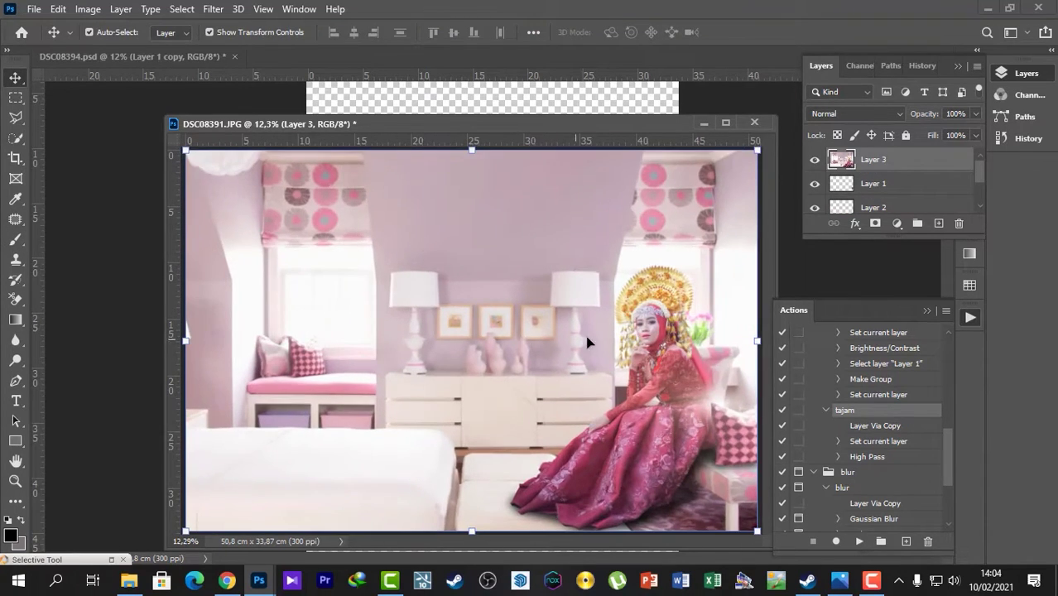
right_click(882, 155)
left_click(737, 486)
Apply a second Knoll Light Factory GlowBall flare with a warm outer color around the window behind the headdress
left_click(213, 9)
left_click(452, 370)
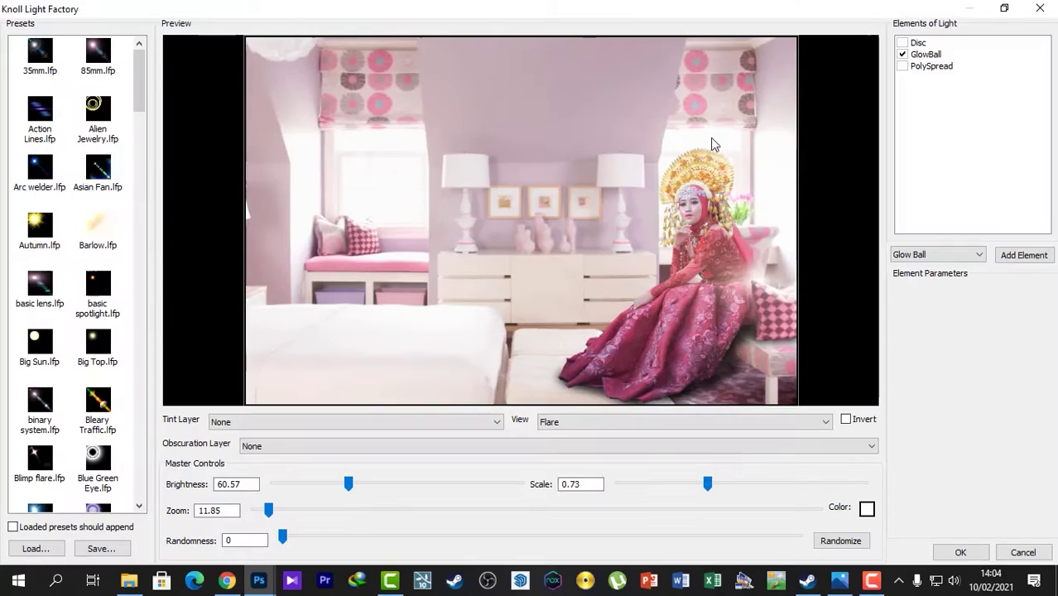
left_click(925, 54)
left_click(959, 423)
left_click(737, 331)
left_click(633, 150)
left_click(876, 137)
left_click(959, 423)
left_click(697, 170)
left_click(878, 132)
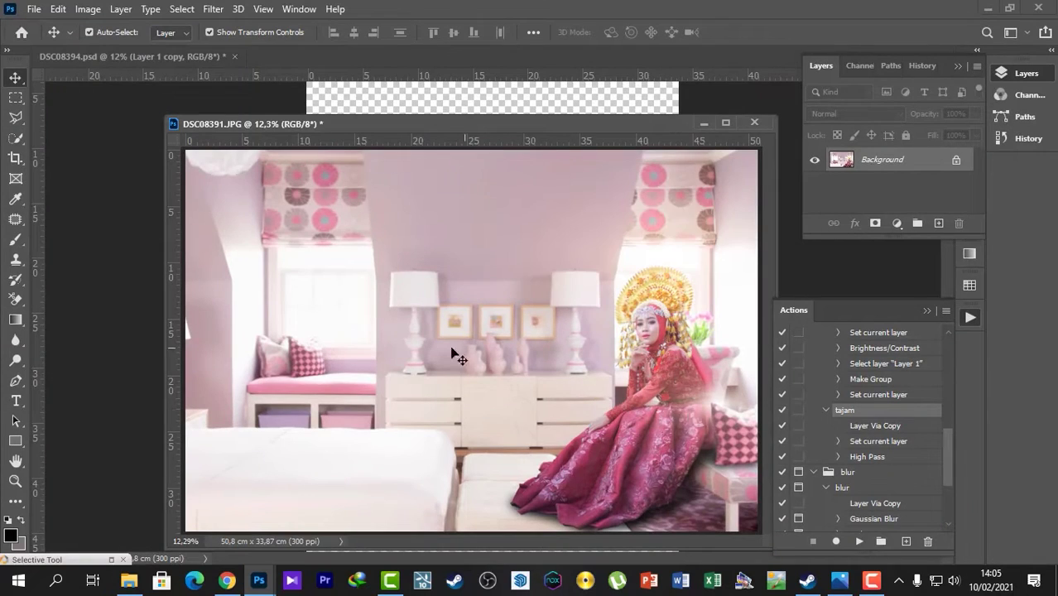
Open the flattened composite in the Camera Raw filter and preview the SA Preset looks
scroll(454, 356, "down", 1)
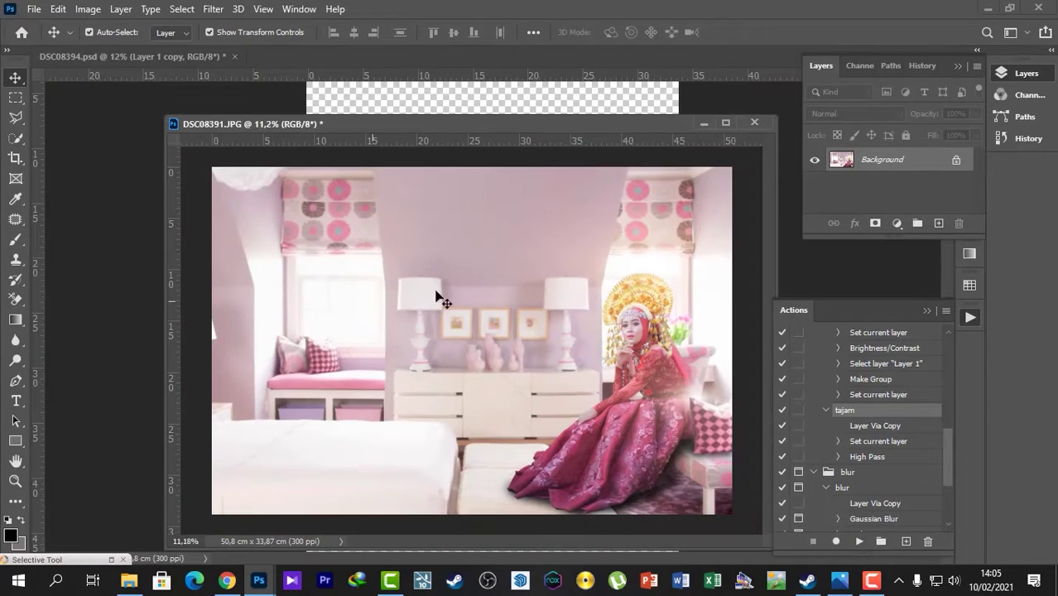
left_click(213, 9)
mouse_move(344, 360)
left_click(529, 203)
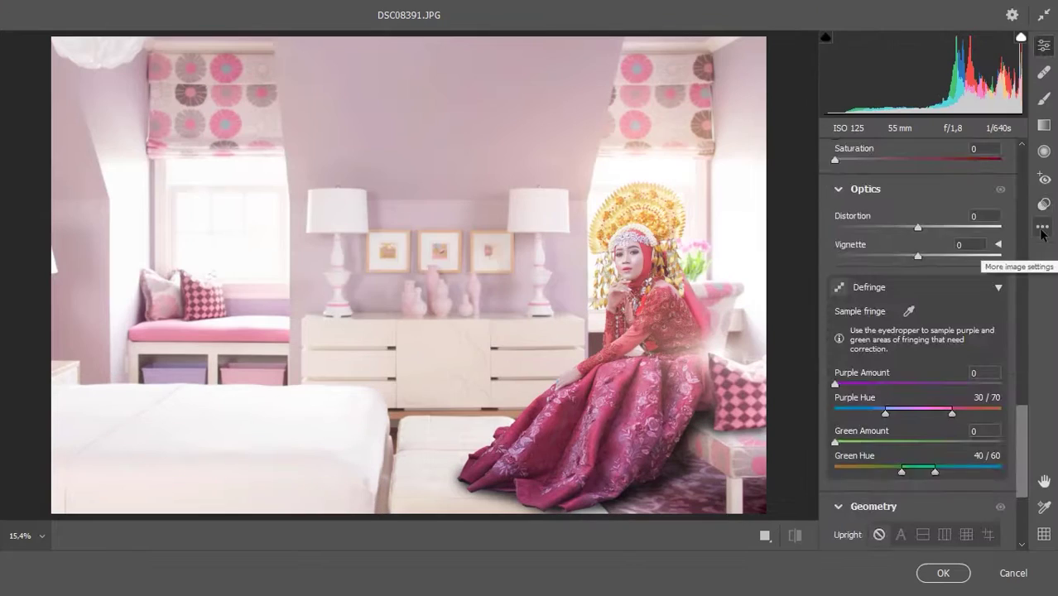
left_click(1044, 203)
scroll(894, 356, "up", 1)
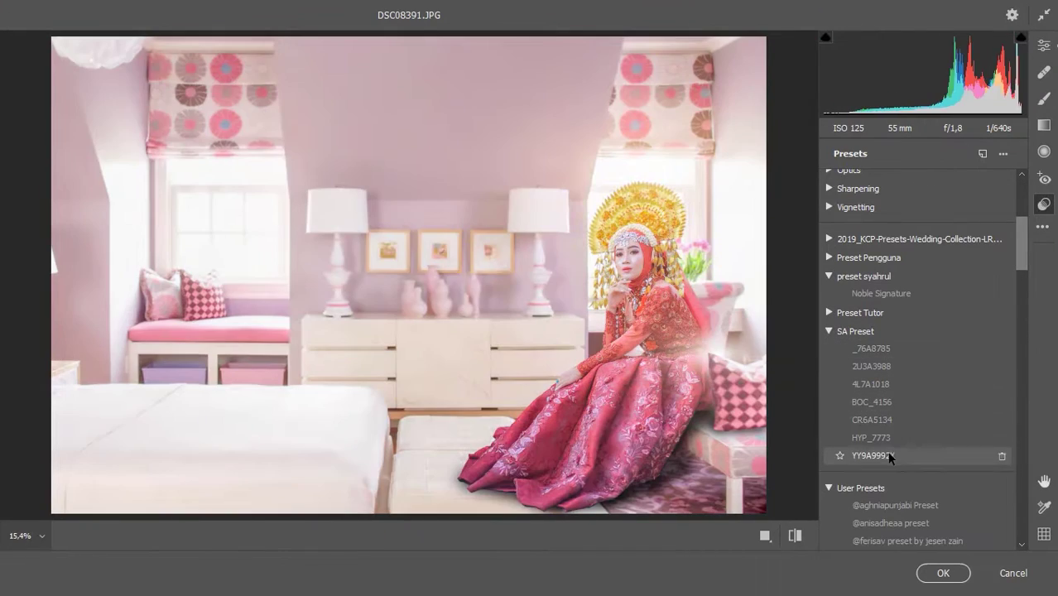
Set Highlights to -17, Shadows to +18, Whites to -16 and Temperature to +1 in the Basic adjustments
left_click(1045, 52)
left_click_drag(918, 432, 875, 433)
mouse_move(918, 386)
left_mouse_down()
mouse_move(892, 386)
mouse_move(903, 386)
left_mouse_up()
left_click_drag(876, 433, 905, 432)
left_click_drag(918, 409, 933, 409)
left_click_drag(918, 275, 912, 277)
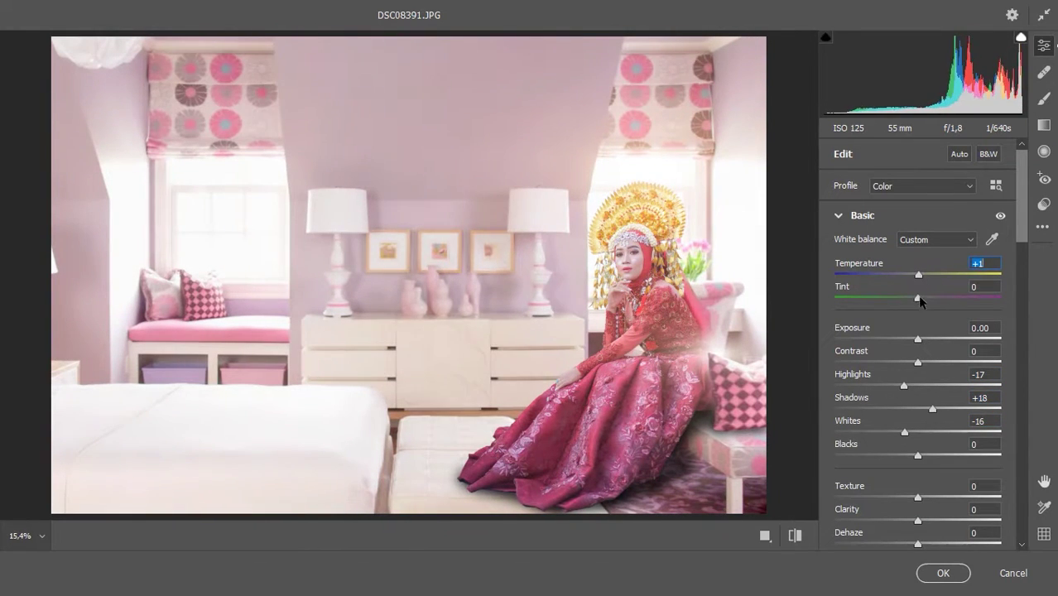
Set Tint +6, Texture +23, Clarity +7, Dehaze +14, Highlights -4 and Whites -8, and apply the Camera Raw adjustments
left_click_drag(917, 544, 929, 544)
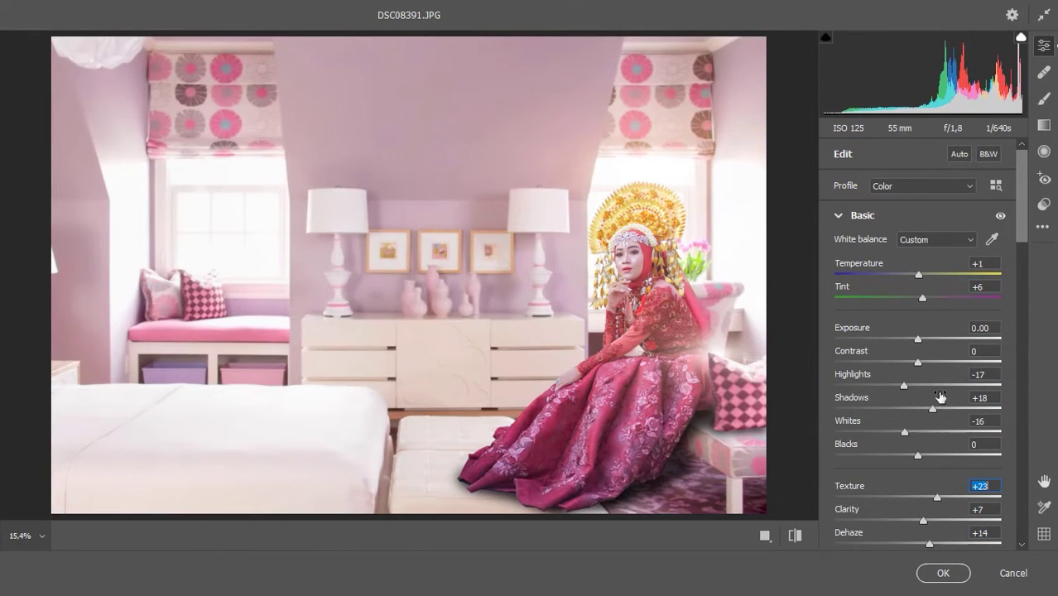
left_click_drag(917, 339, 919, 338)
left_click_drag(903, 386, 924, 386)
scroll(917, 396, "down", 3)
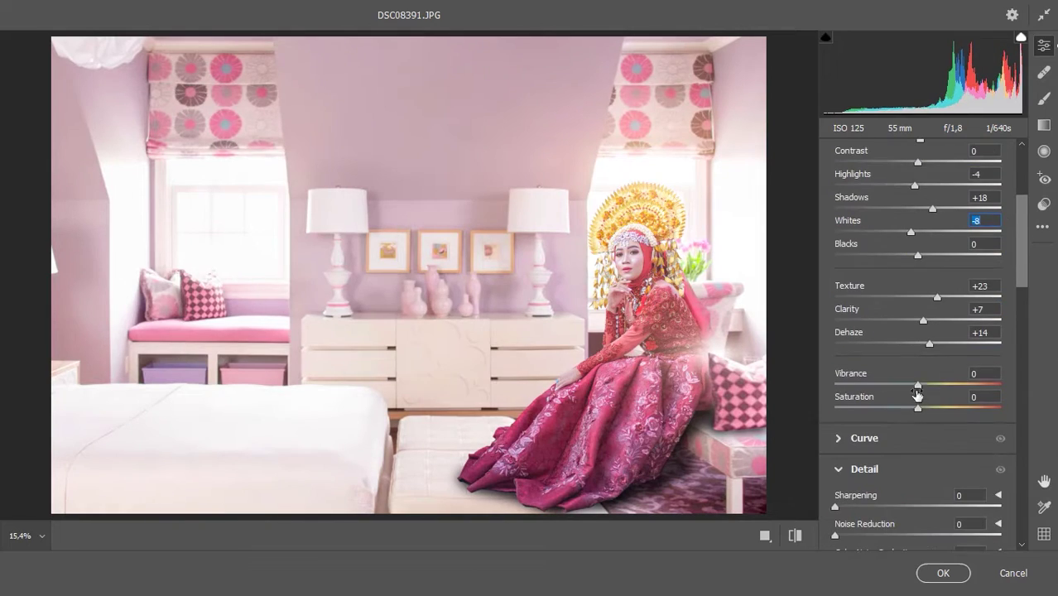
left_click(931, 573)
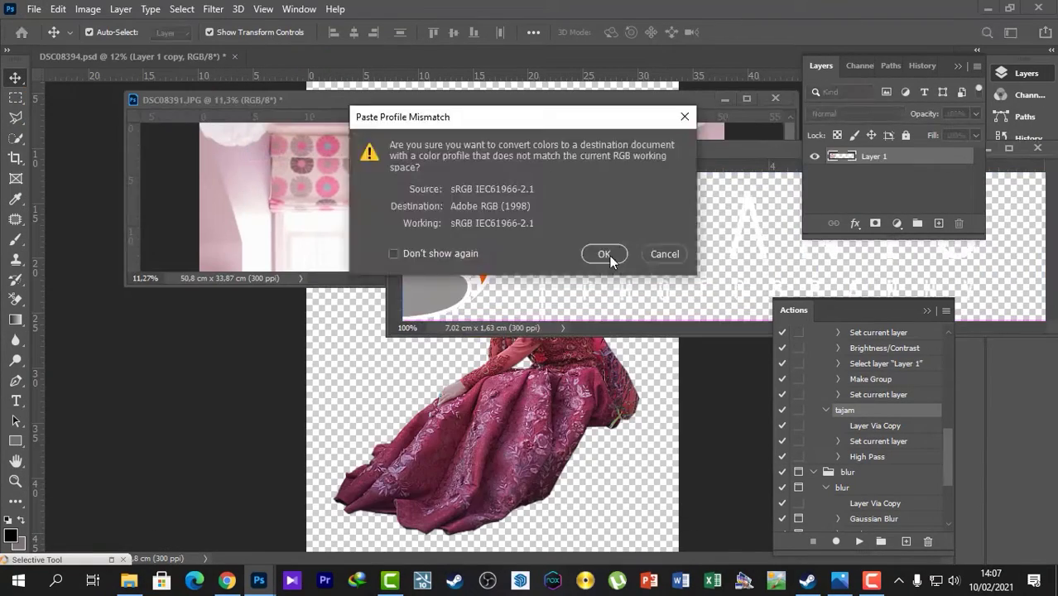
Bring the logo into DSC08391.JPG with its colors converted to the document profile and place it on the wall above the dresser
left_click(609, 253)
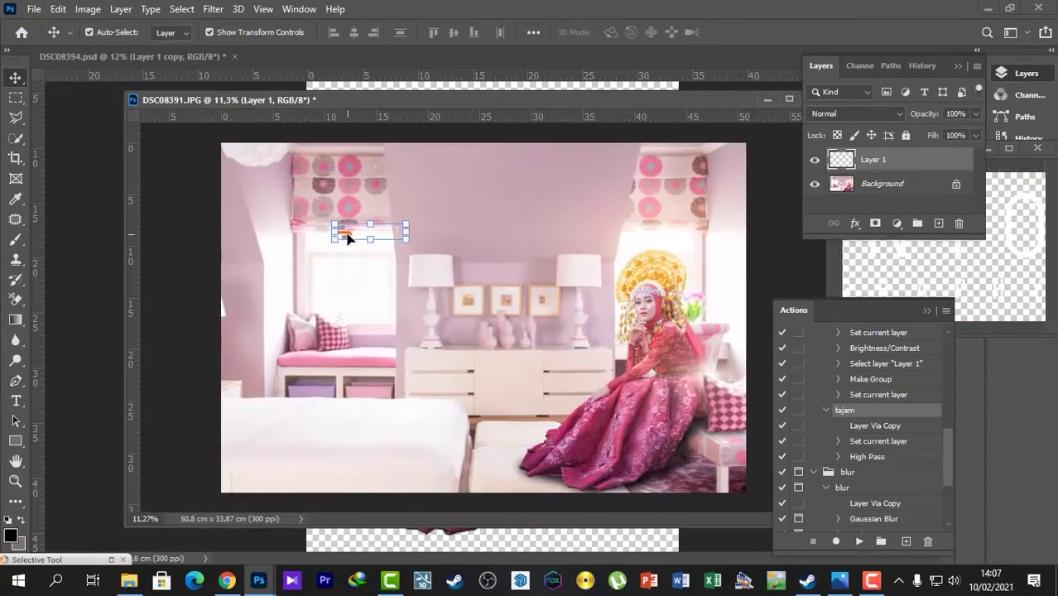
left_click_drag(335, 240, 479, 257)
Save the finished composite as a JPEG named DSC08391, choosing drive 2 (H:) as the location
left_click(34, 8)
left_click(94, 204)
left_click(439, 356)
left_click(207, 152)
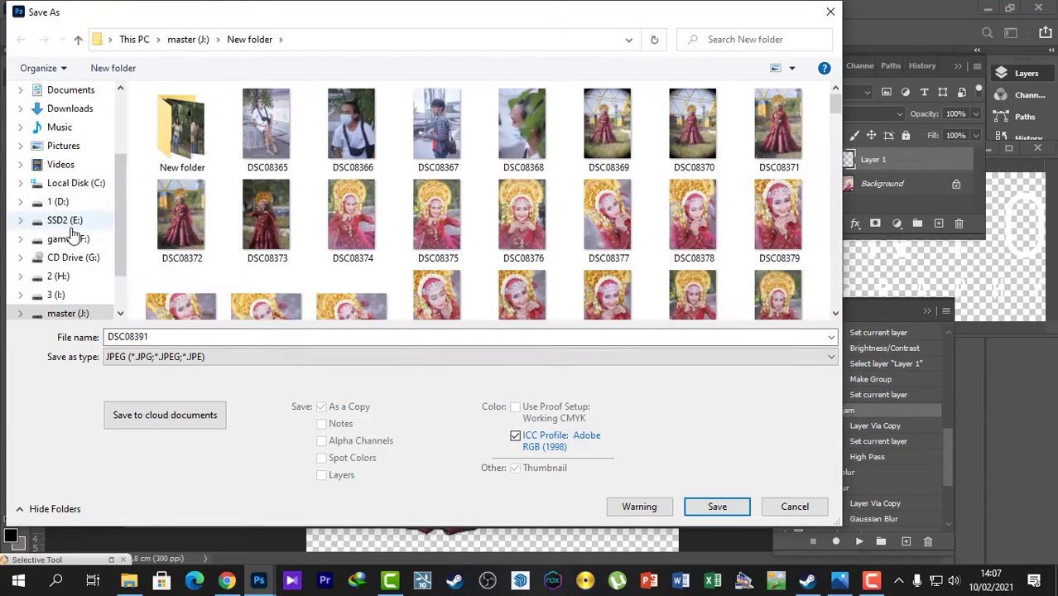
left_click(68, 238)
left_click(58, 275)
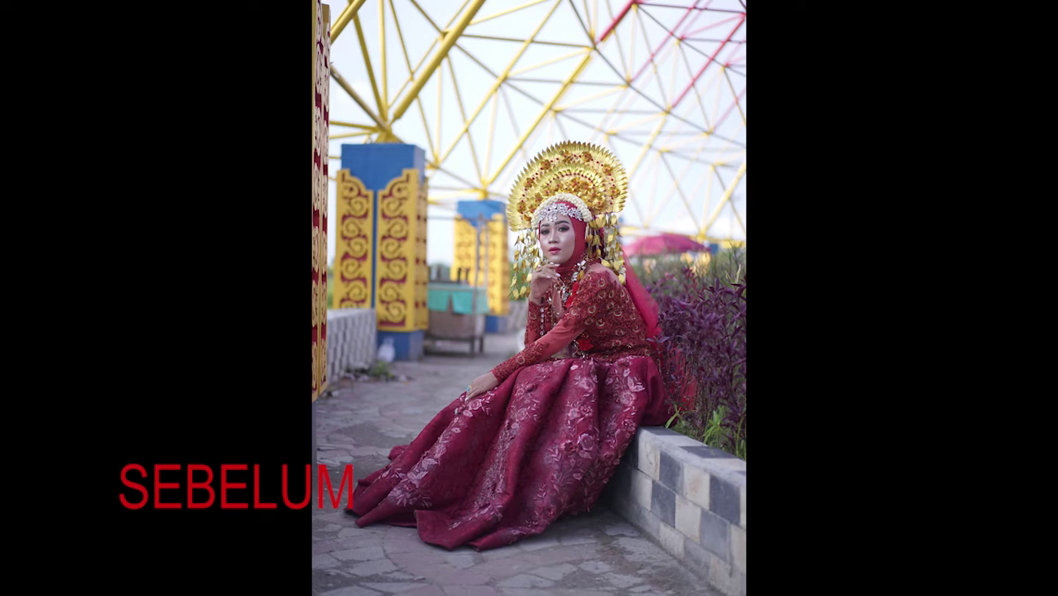